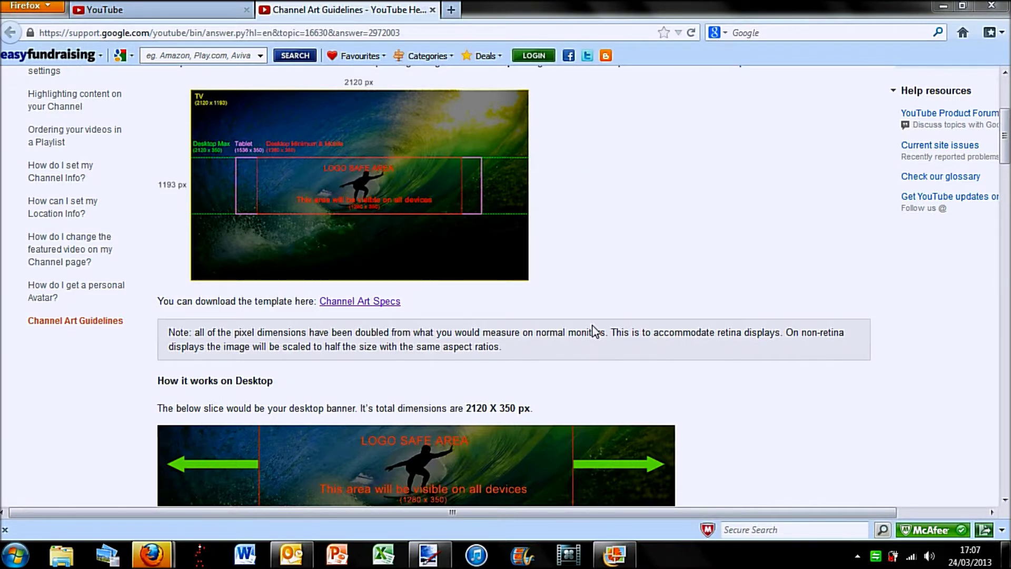
Look over the YouTube channel page, then return to the Channel Art Guidelines help page.
click(231, 11)
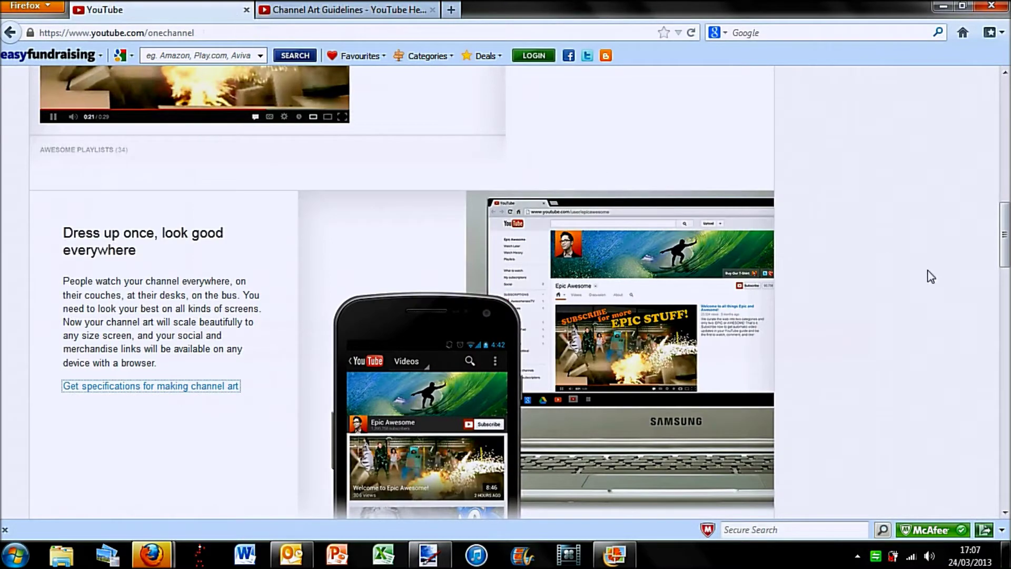
mouse_move(1006, 250)
mouse_down()
mouse_move(1005, 203)
mouse_move(997, 266)
mouse_up()
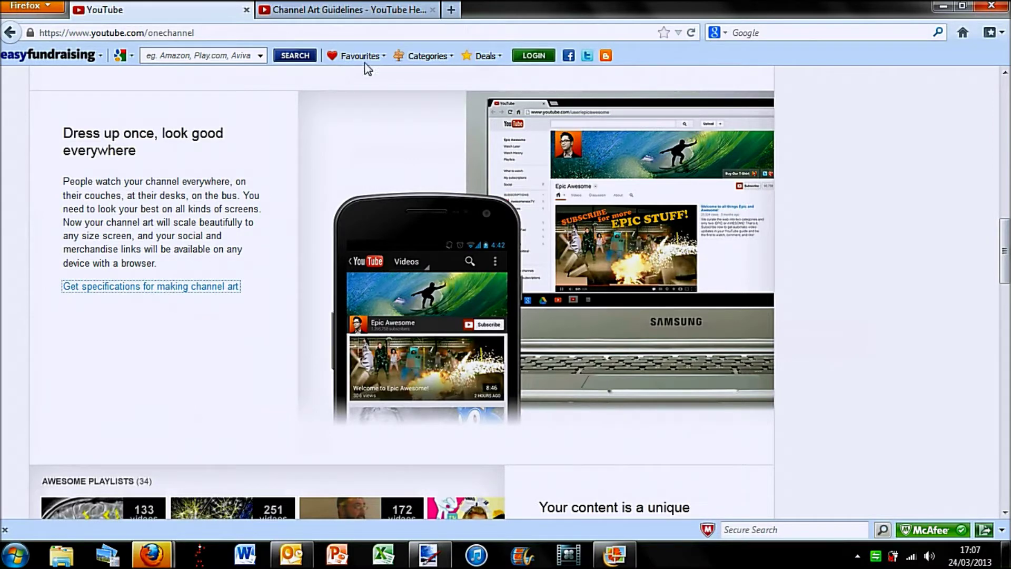
click(349, 12)
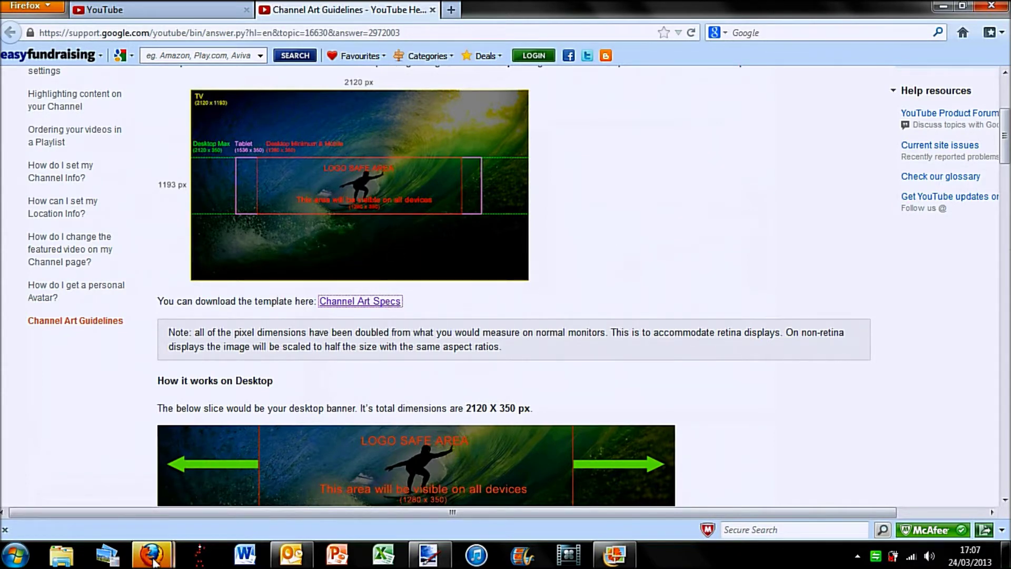
Open the downloaded Channel Art Spec.png template in Paint.NET using Open with.
mouse_move(153, 558)
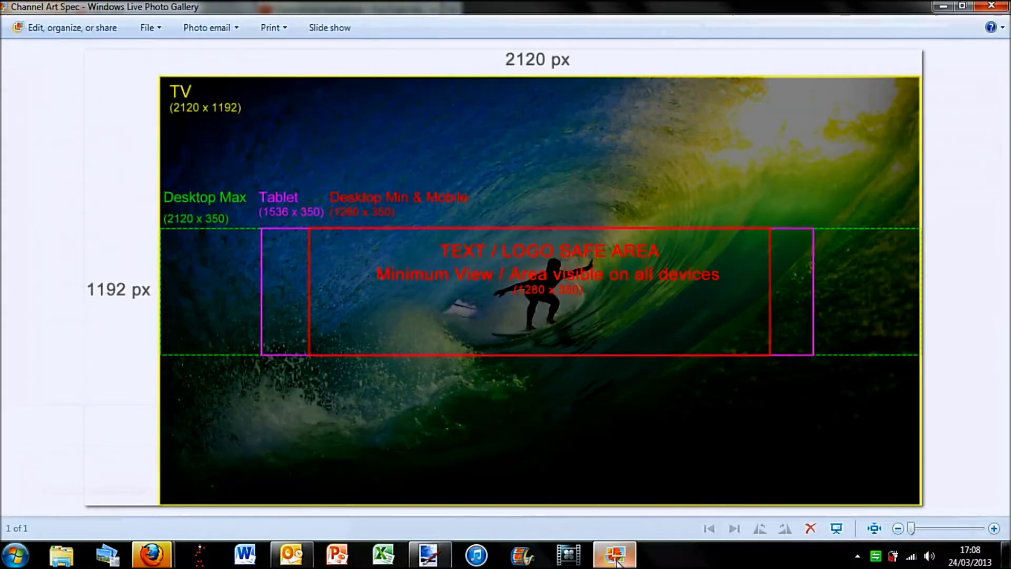
click(615, 554)
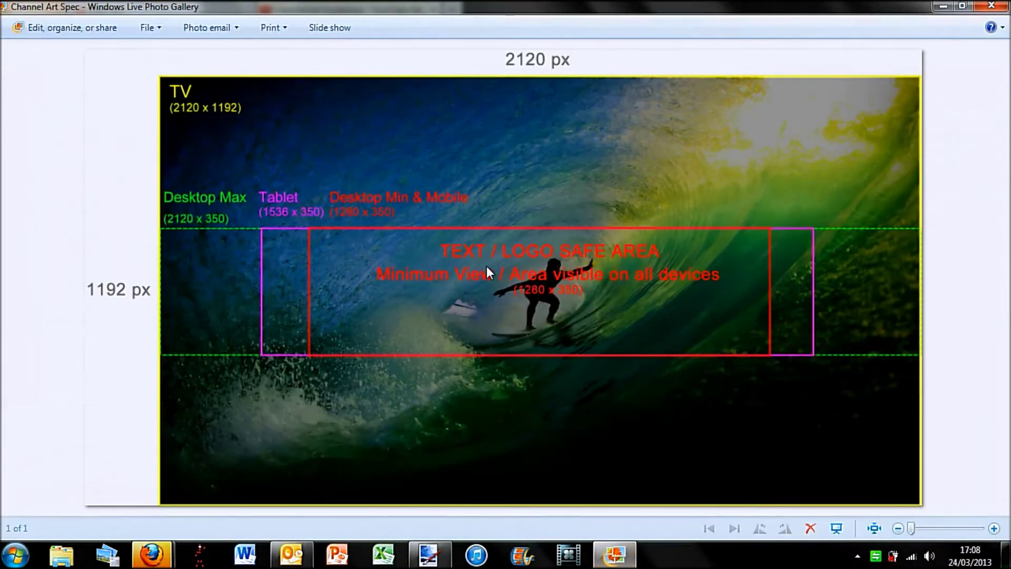
right_click(487, 266)
mouse_move(558, 276)
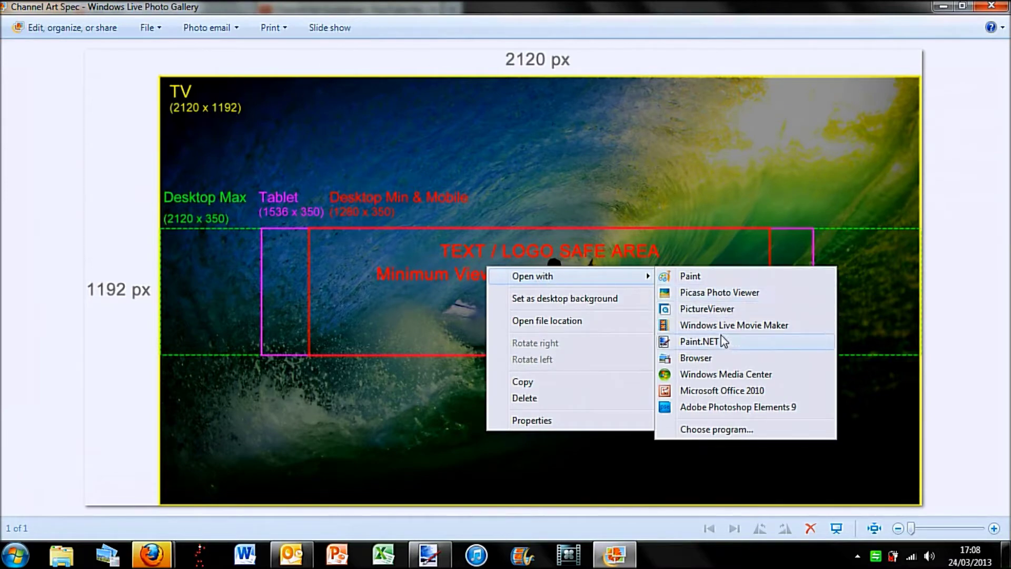
click(701, 342)
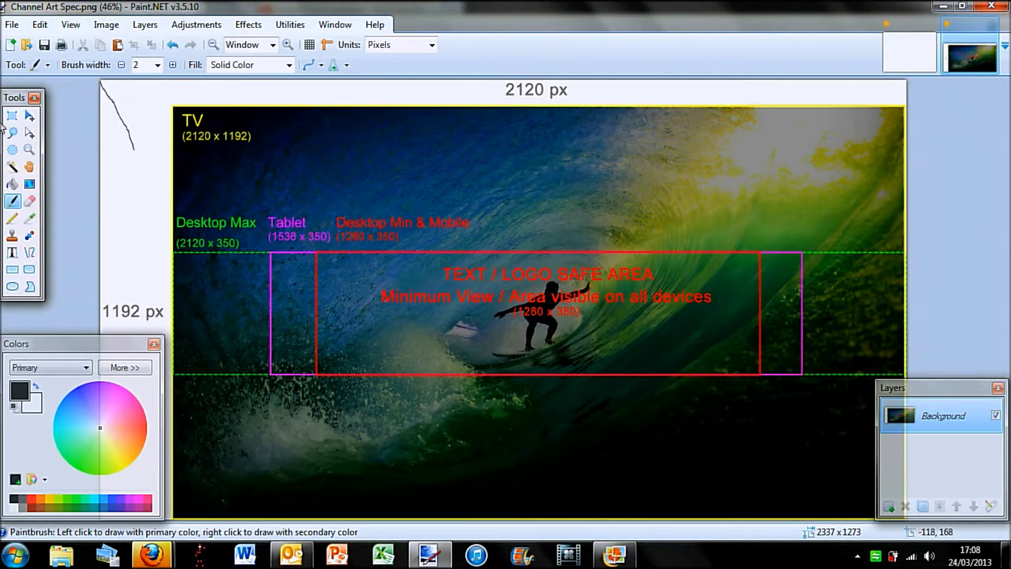
Undo the stray brush stroke and erase the left margin strip to transparency.
click(172, 46)
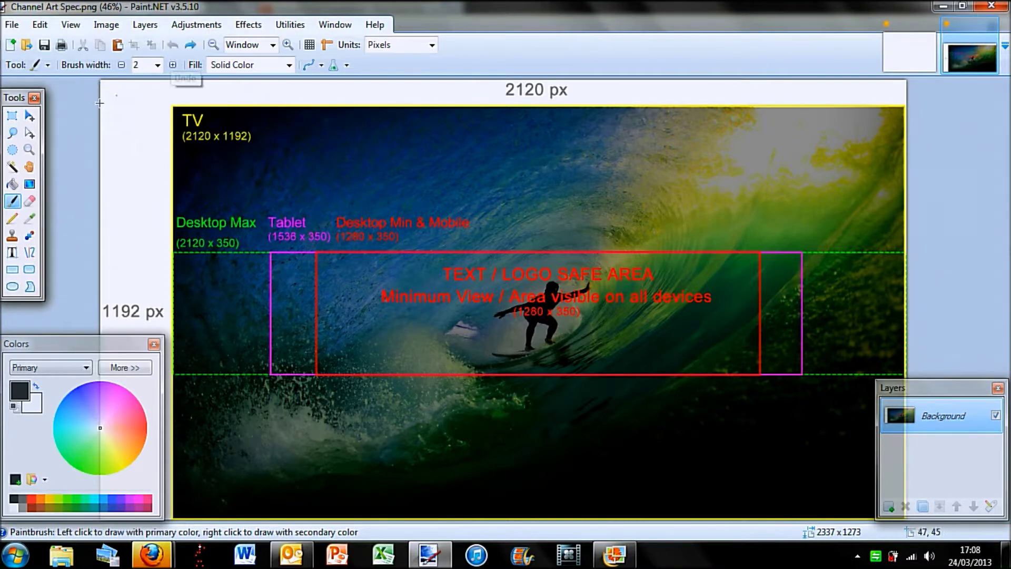
click(12, 115)
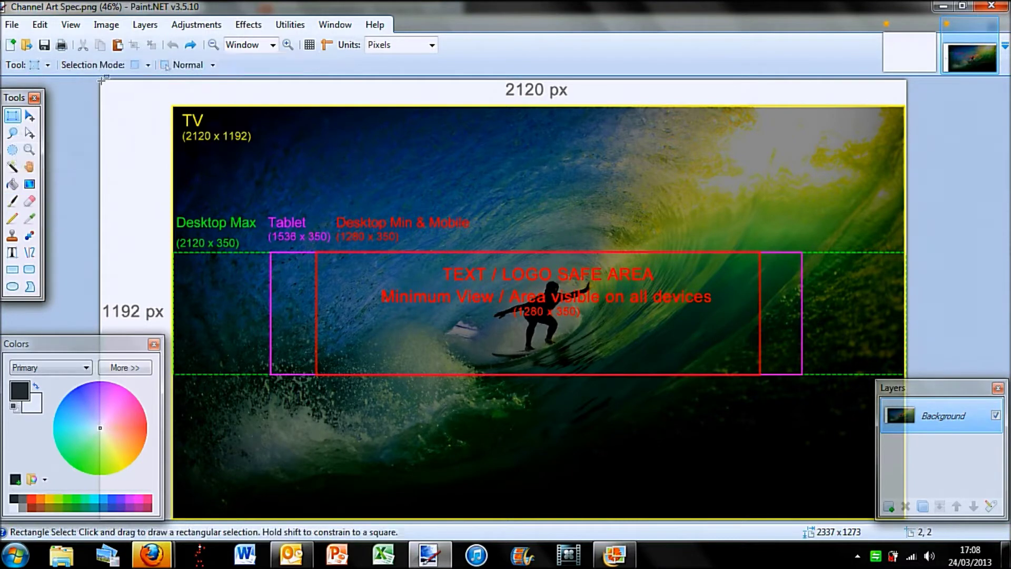
drag(97, 78, 172, 525)
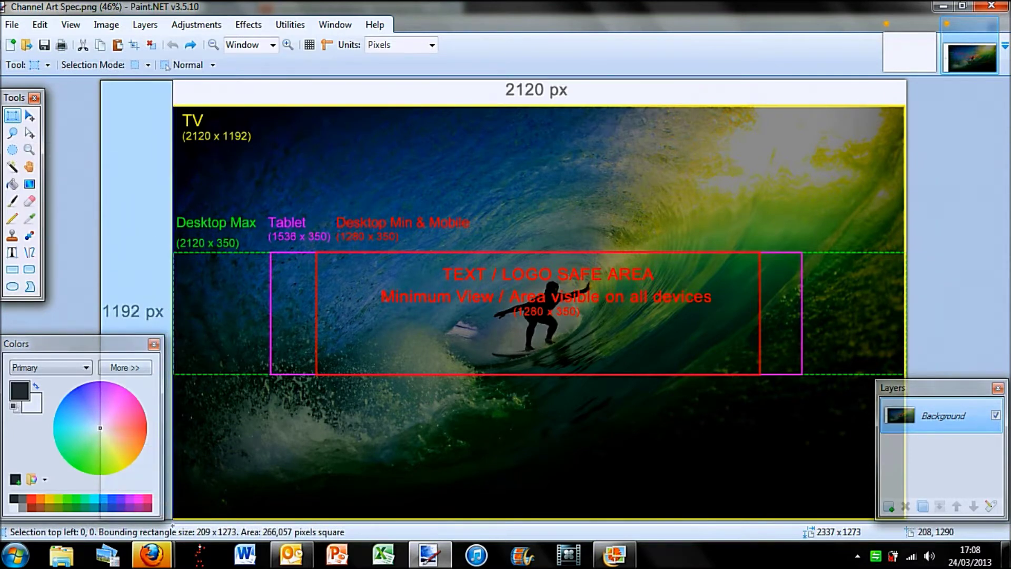
key(Delete)
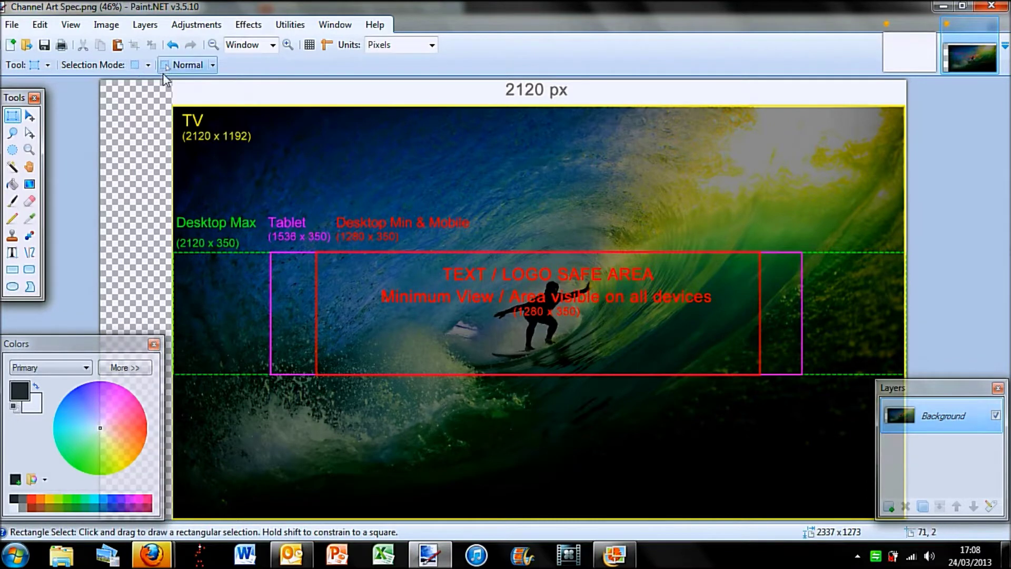
Erase the top margin strip with the 2120 px label, then zoom the image to fit.
drag(168, 82, 969, 109)
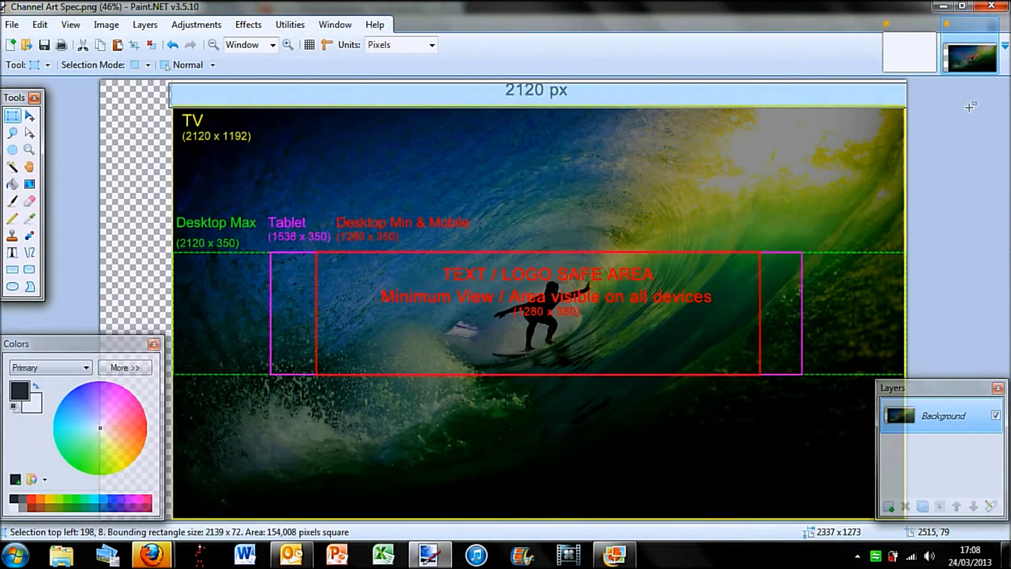
key(Delete)
drag(912, 93, 161, 69)
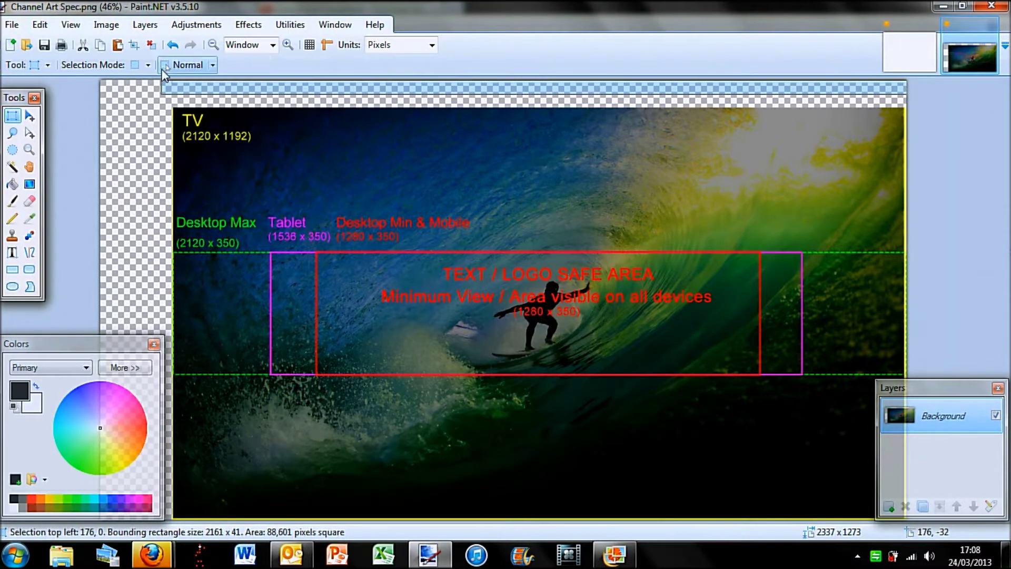
key(Delete)
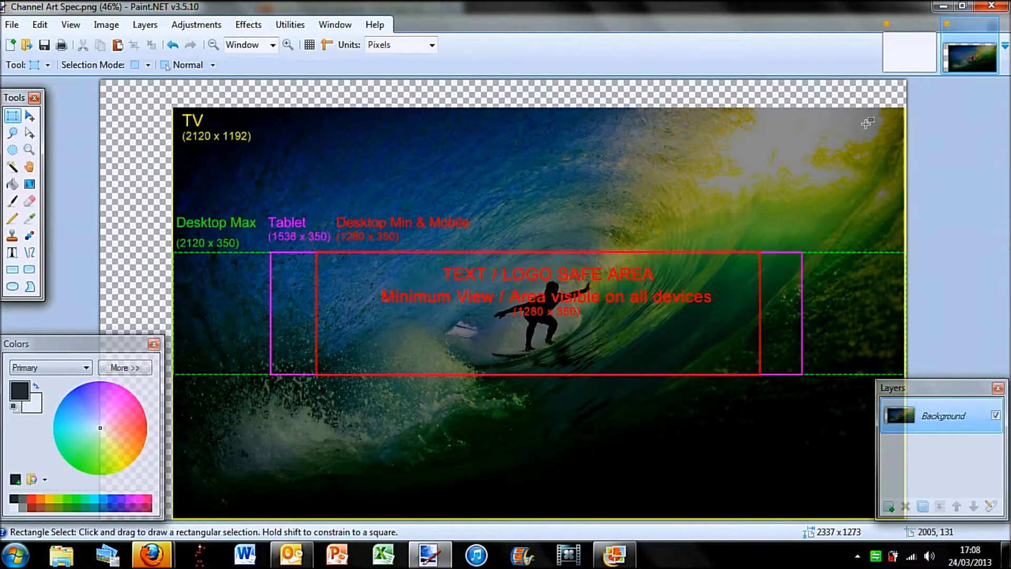
click(29, 149)
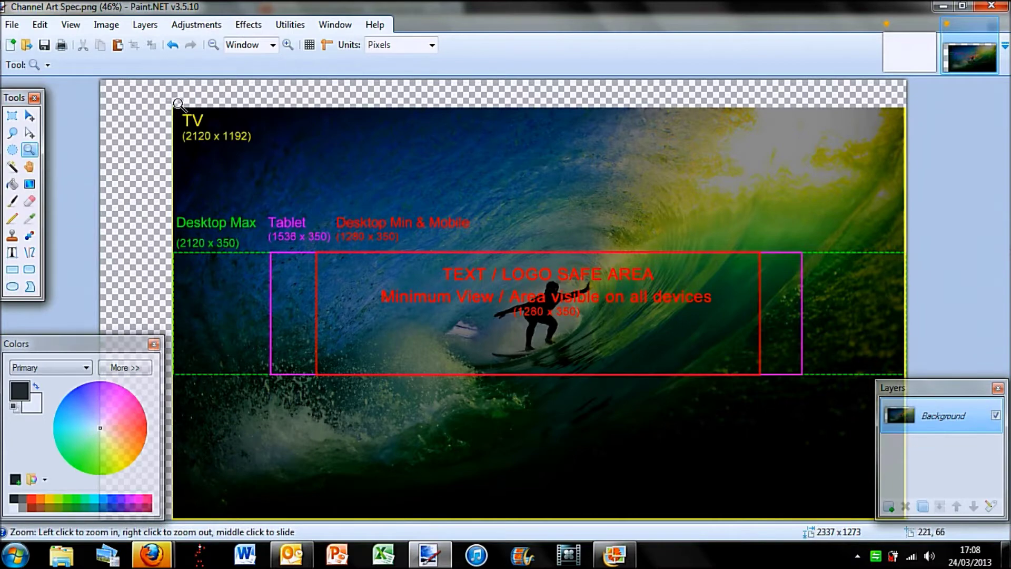
drag(172, 104, 940, 565)
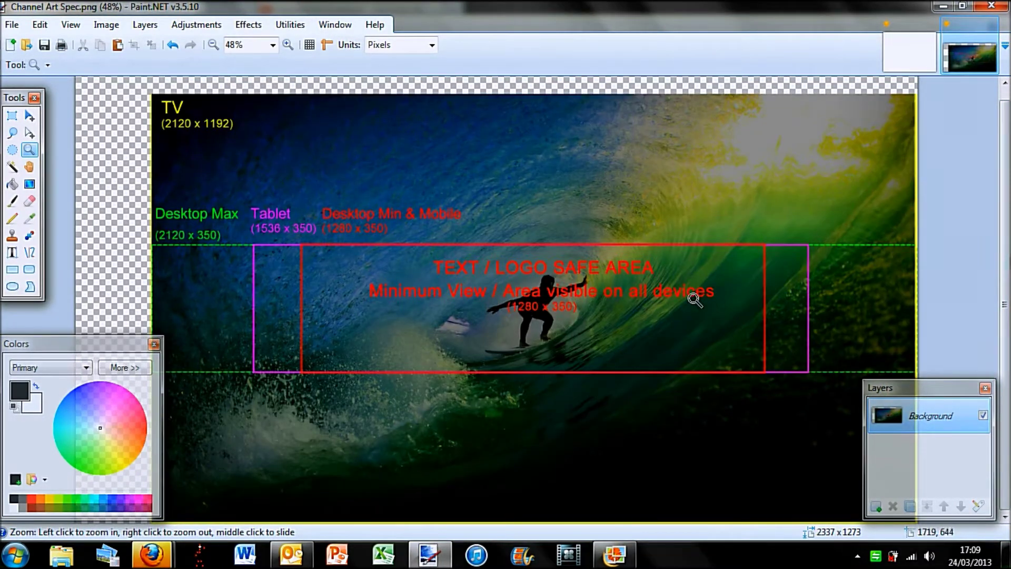
Add Layer 2 and move it below Background, toggling Background visibility to check.
click(876, 507)
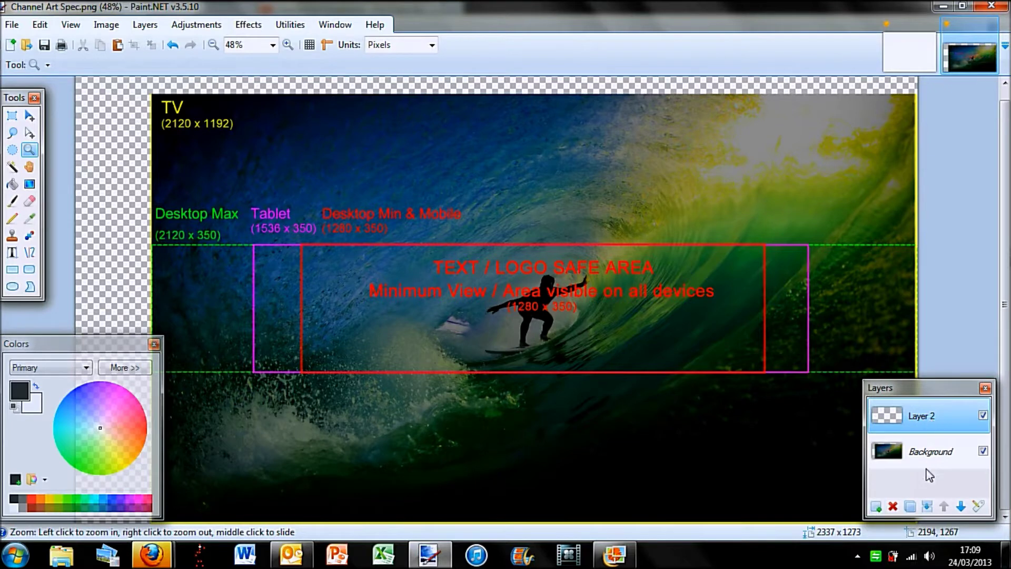
click(961, 506)
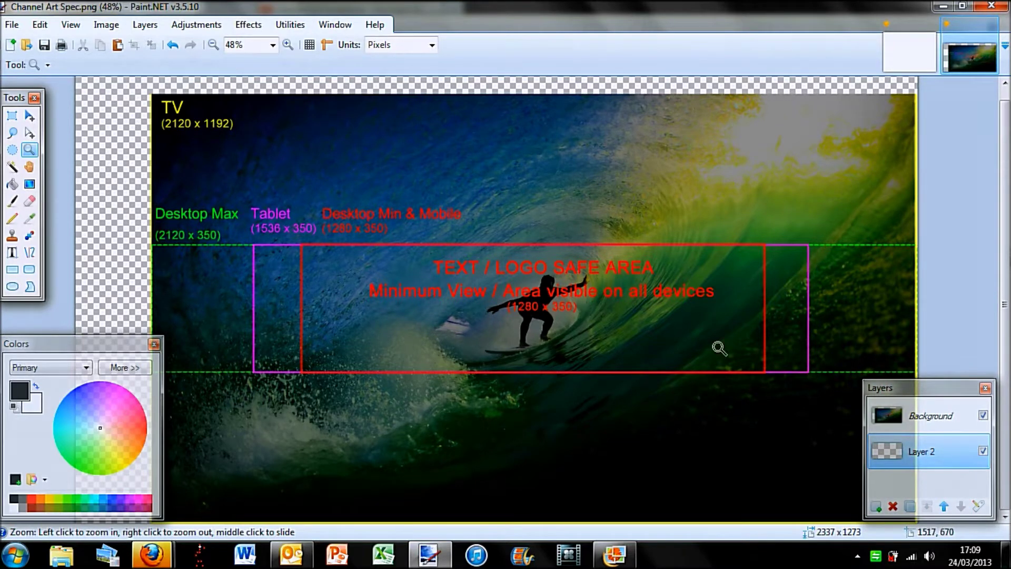
click(983, 415)
click(983, 415)
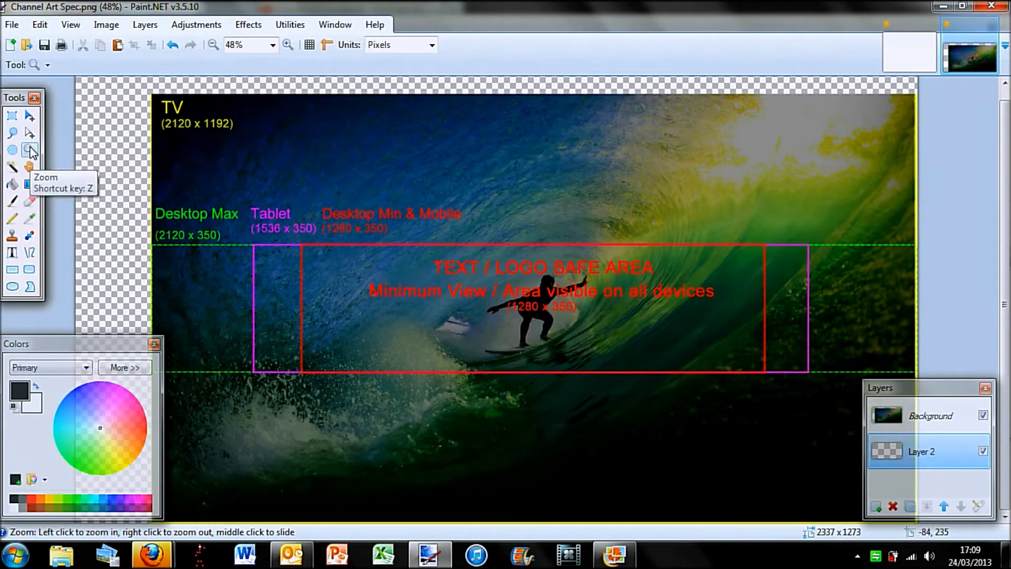
click(31, 184)
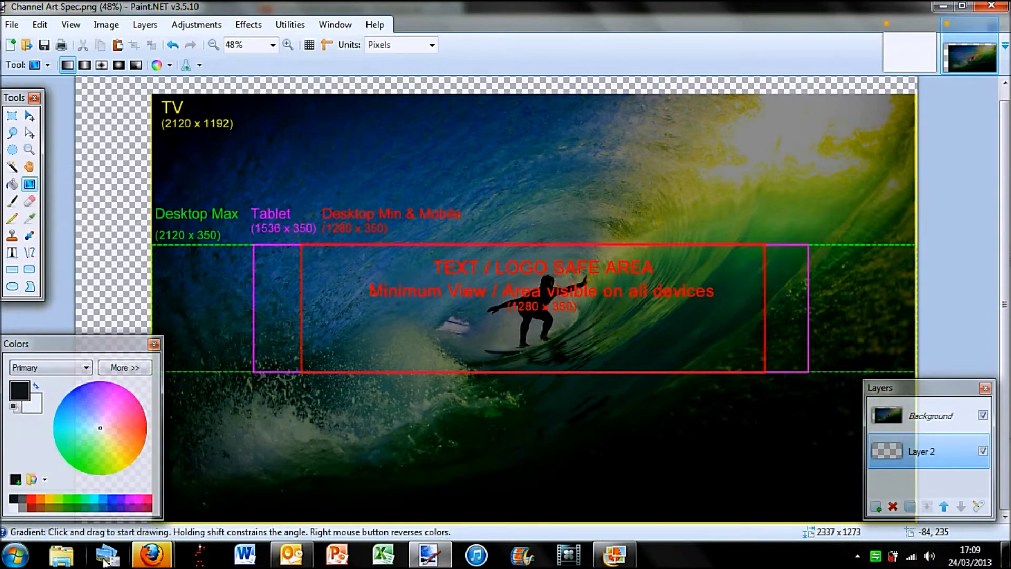
Set cyan as secondary colour and fill Layer 2 with a black-to-cyan gradient, previewing layer visibility.
right_click(95, 499)
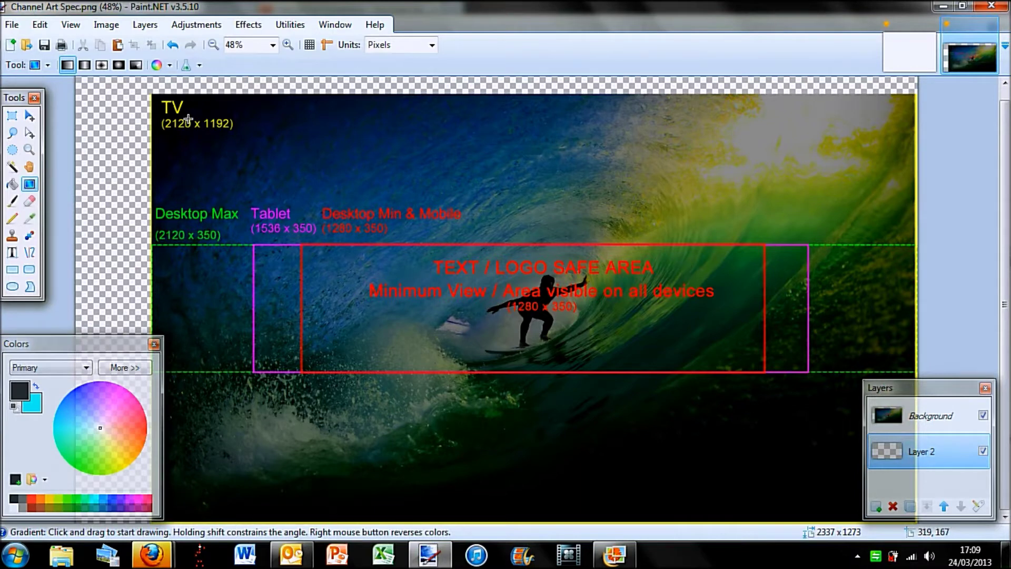
mouse_move(185, 115)
mouse_down()
mouse_move(531, 333)
mouse_move(858, 509)
mouse_up()
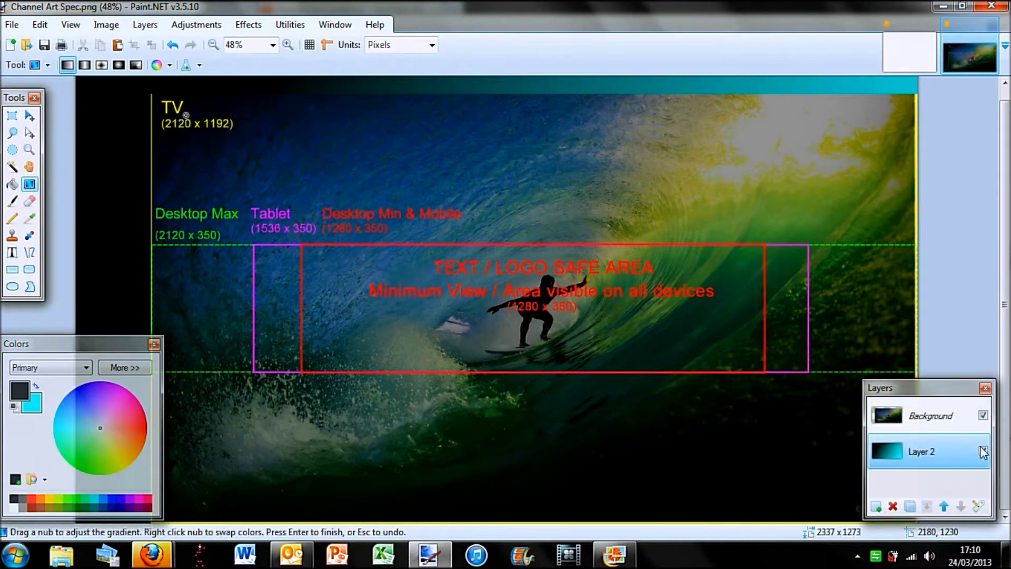
click(983, 417)
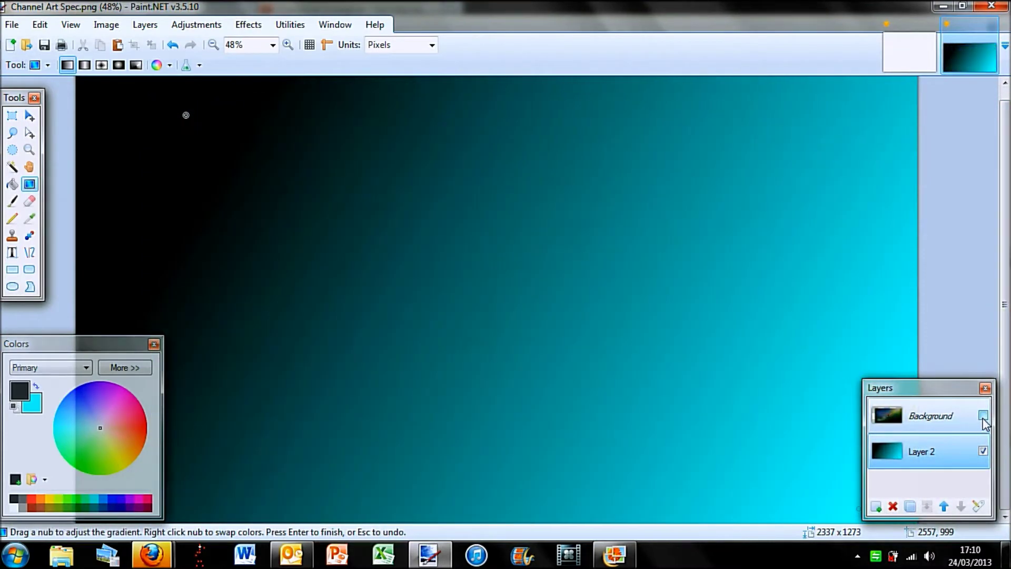
click(983, 451)
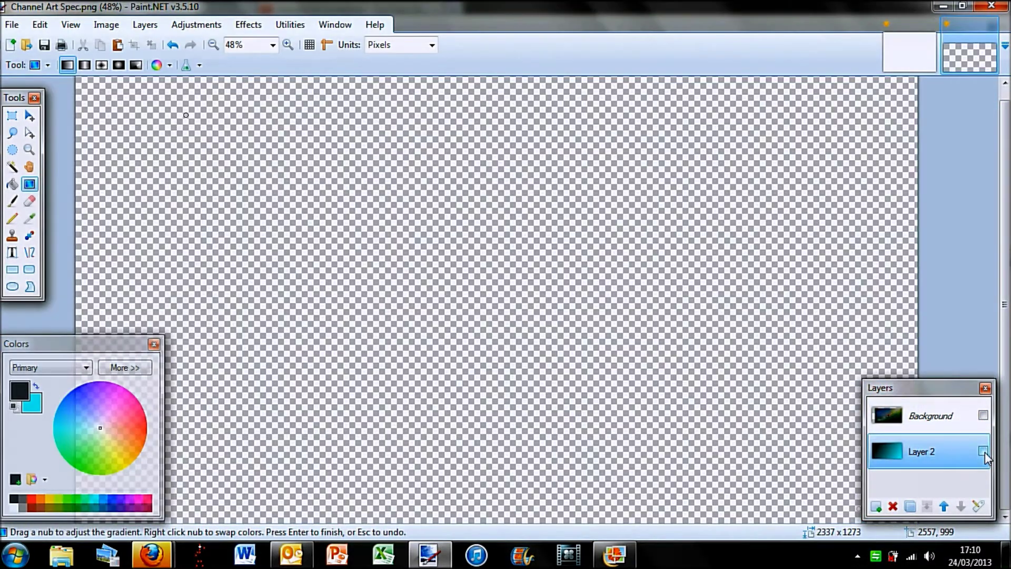
click(983, 451)
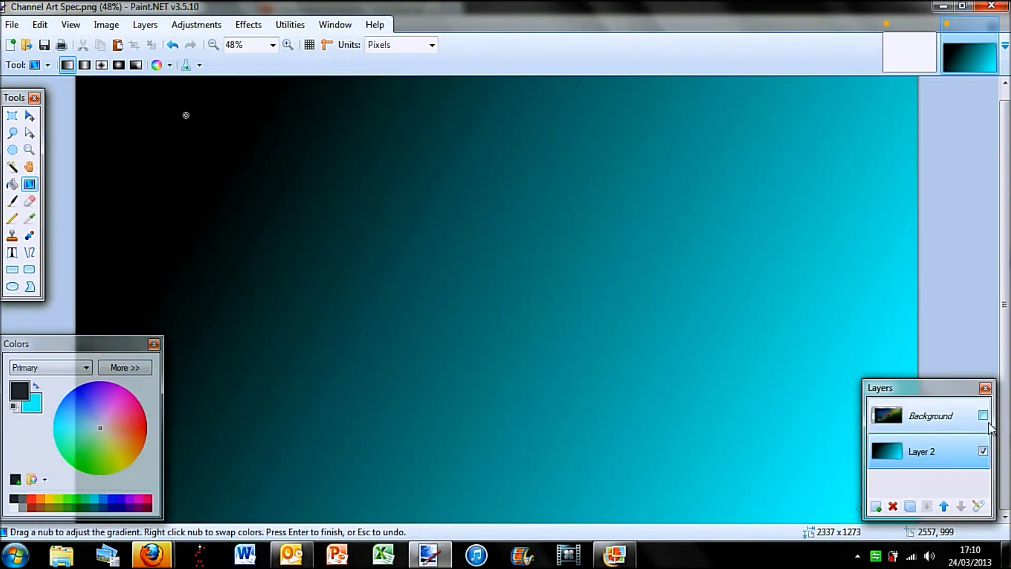
click(983, 416)
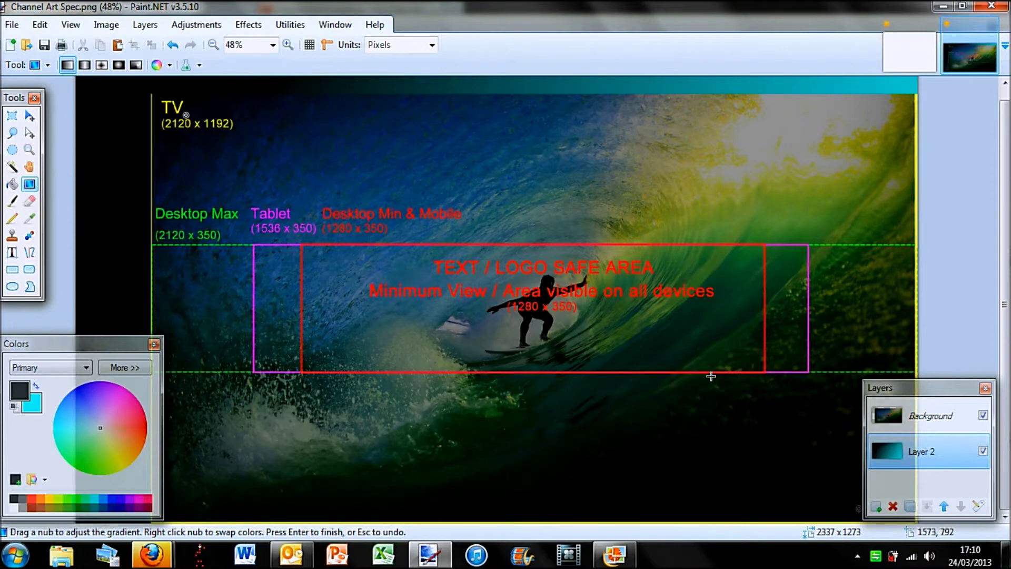
Add Layer 3 and start PFT text near the banner centre in INFECTED font, size 36.
click(878, 506)
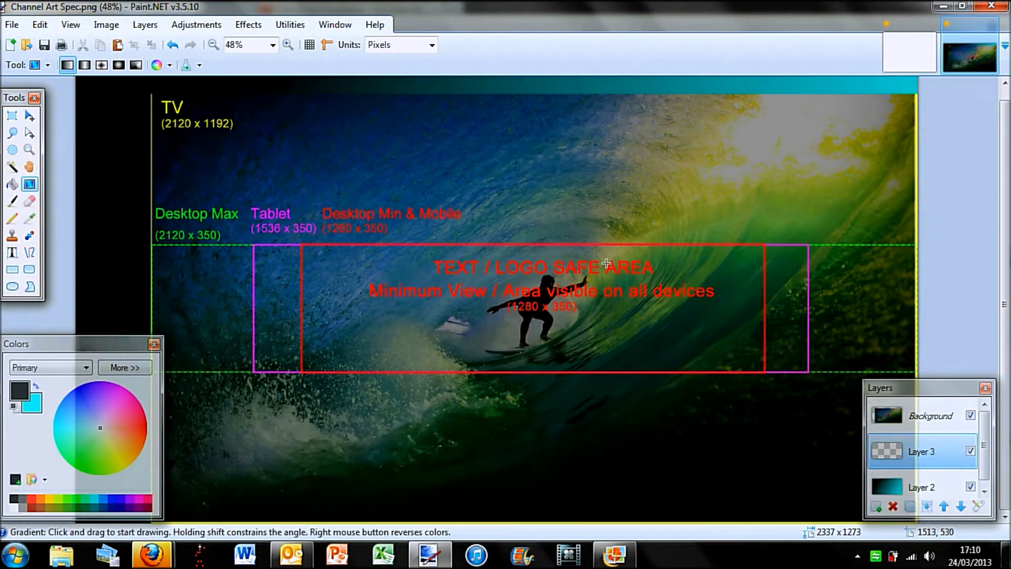
click(12, 253)
click(139, 66)
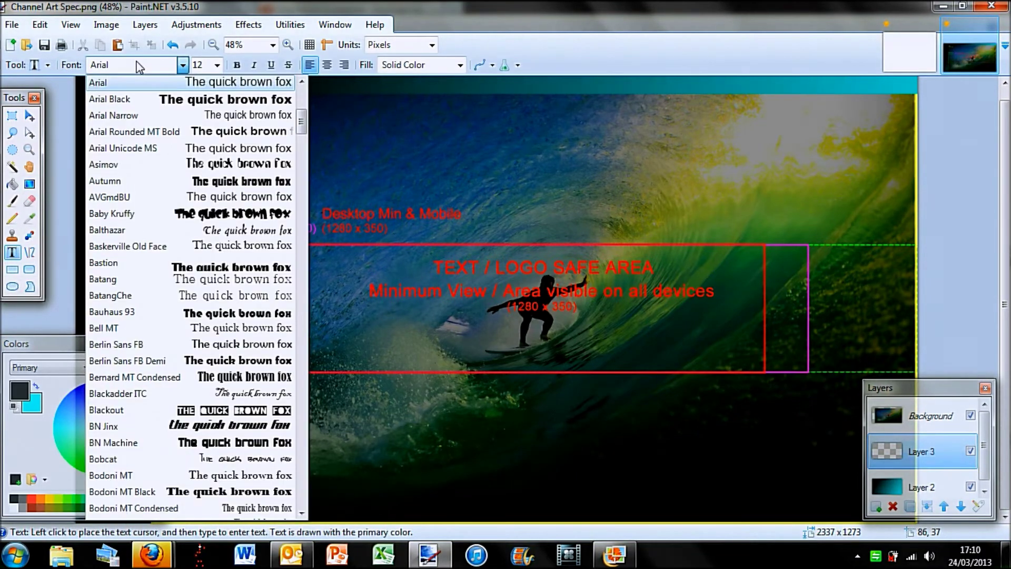
text(Impact)
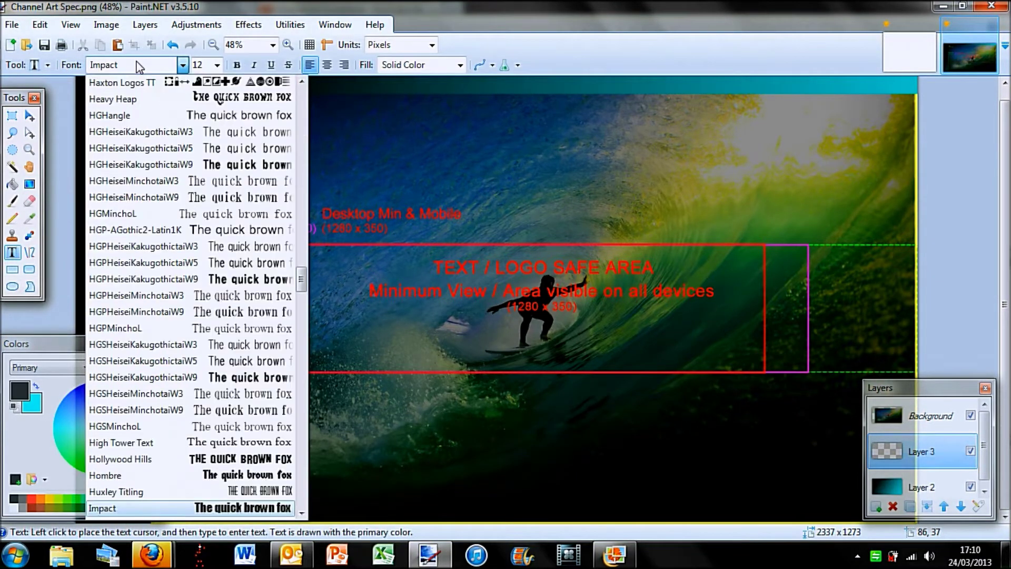
scroll(254, 513, down, 2)
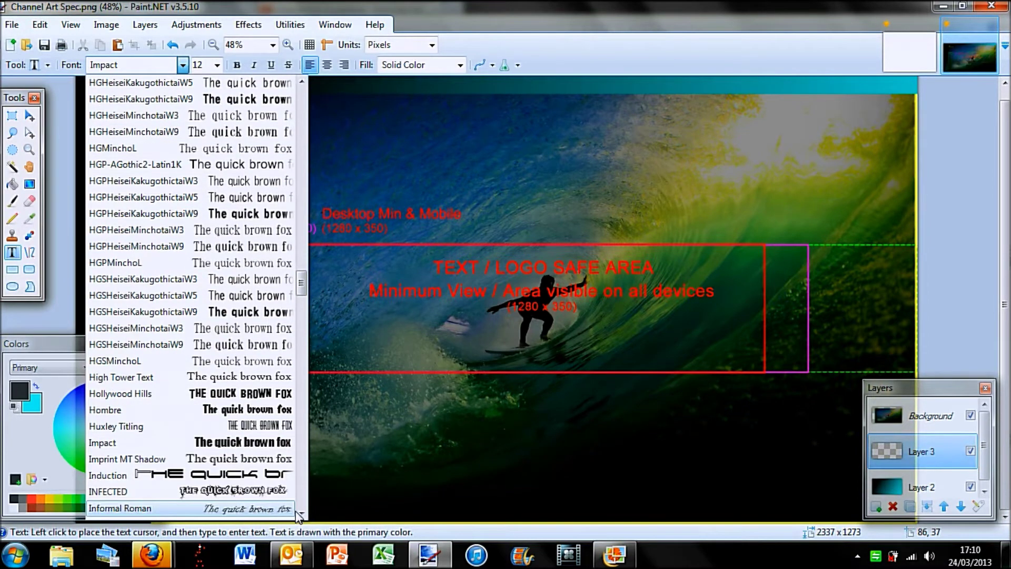
click(269, 492)
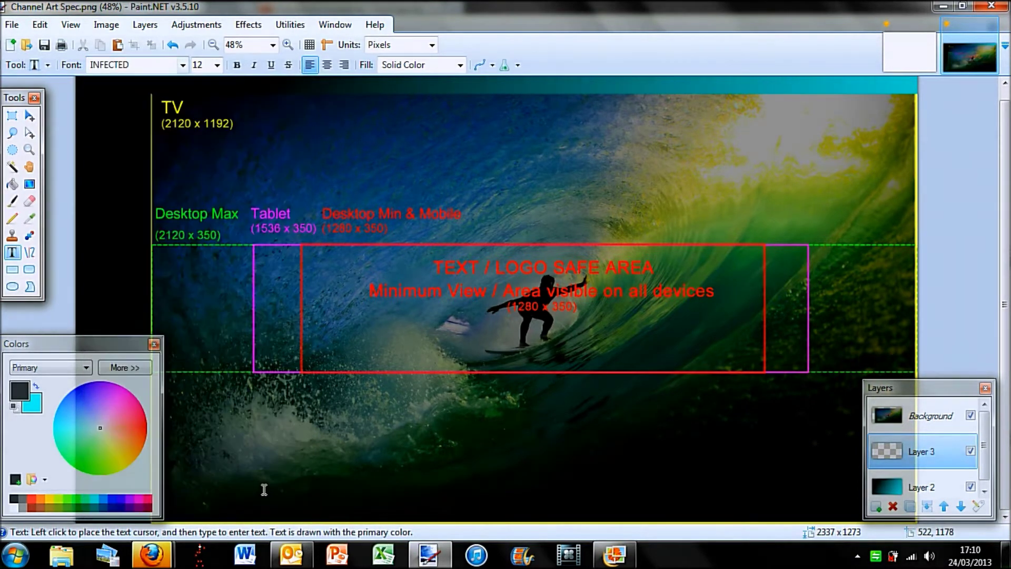
click(479, 285)
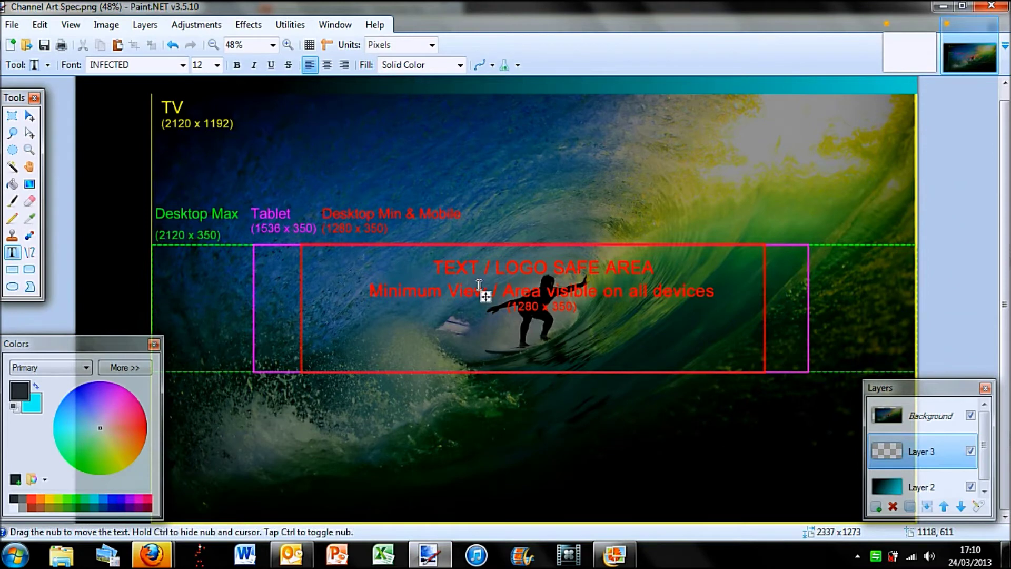
click(216, 64)
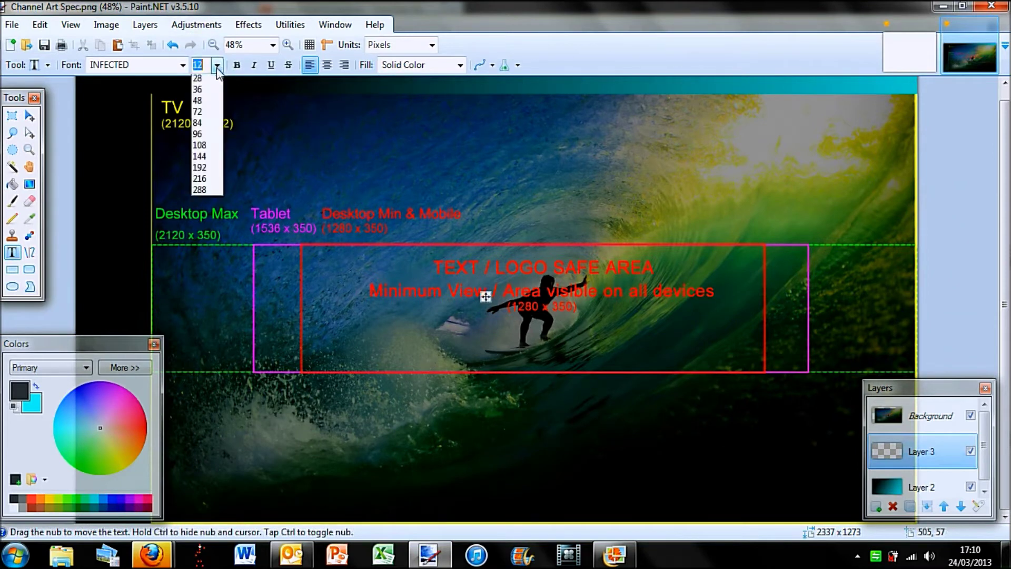
click(211, 226)
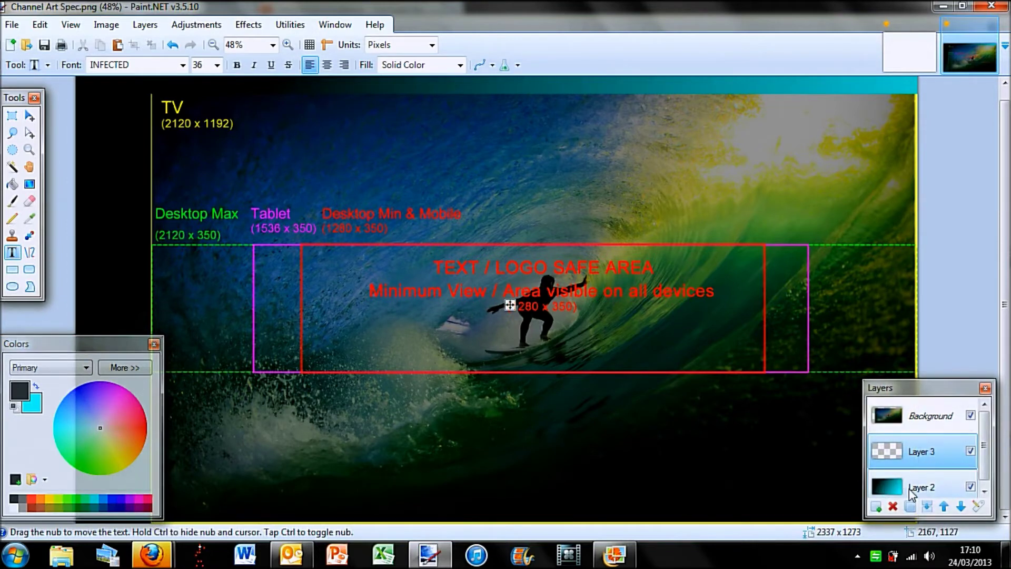
Enlarge the PFT logo to size 108 and move its layer above the Background.
click(971, 417)
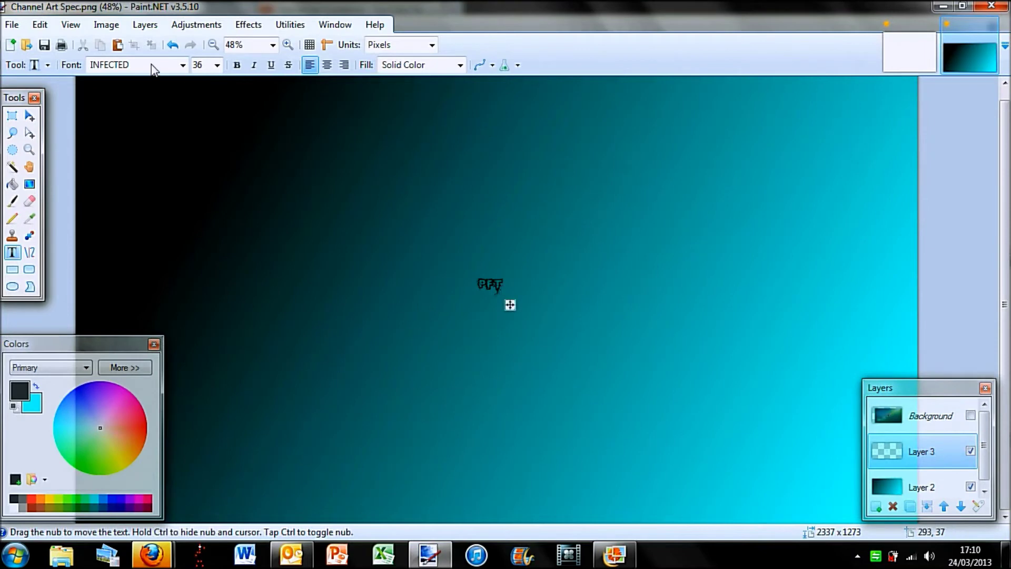
click(216, 65)
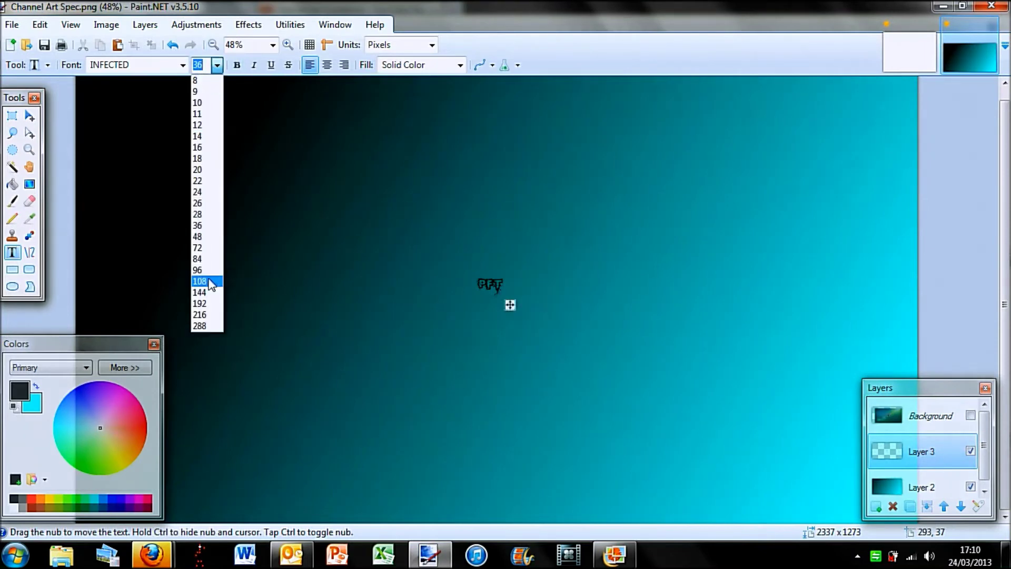
click(209, 281)
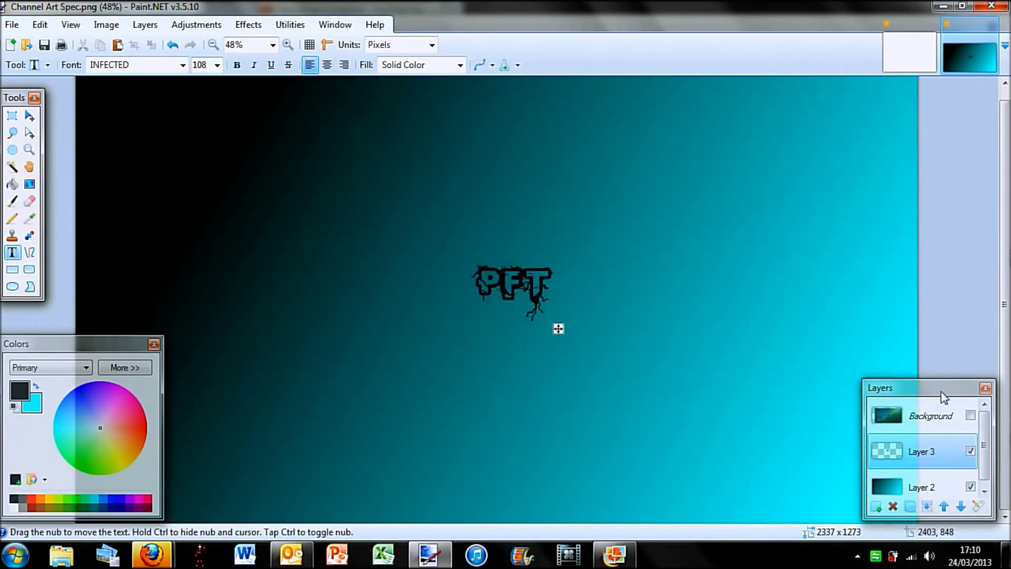
click(943, 506)
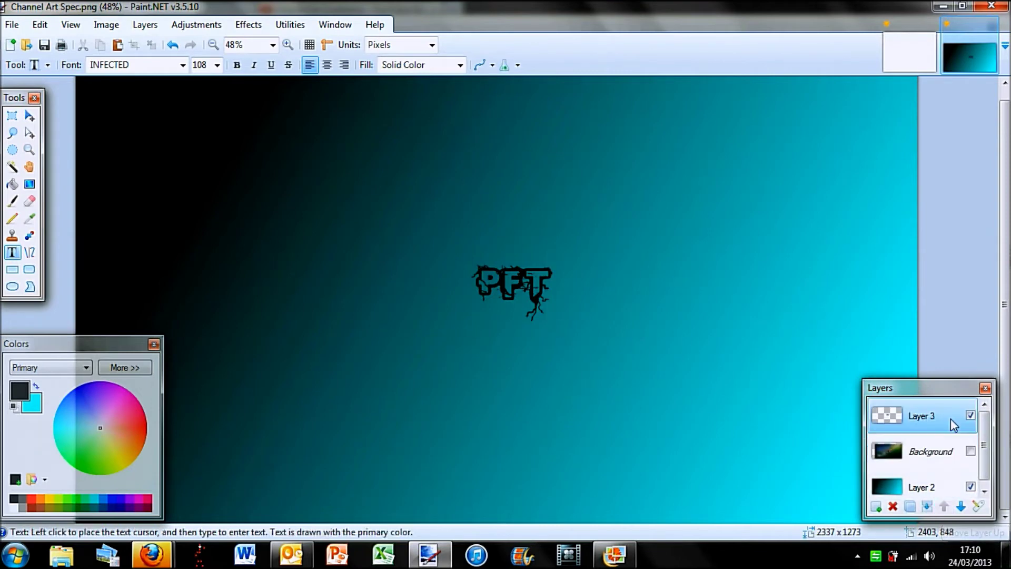
click(972, 452)
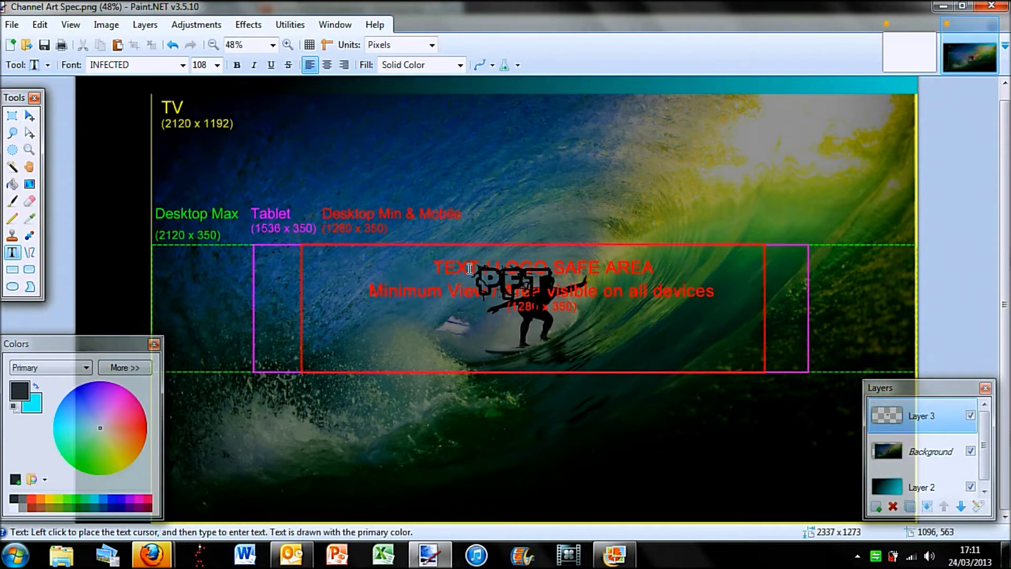
Set the text size to 144 and switch the font to MGS2 Menu.
click(217, 65)
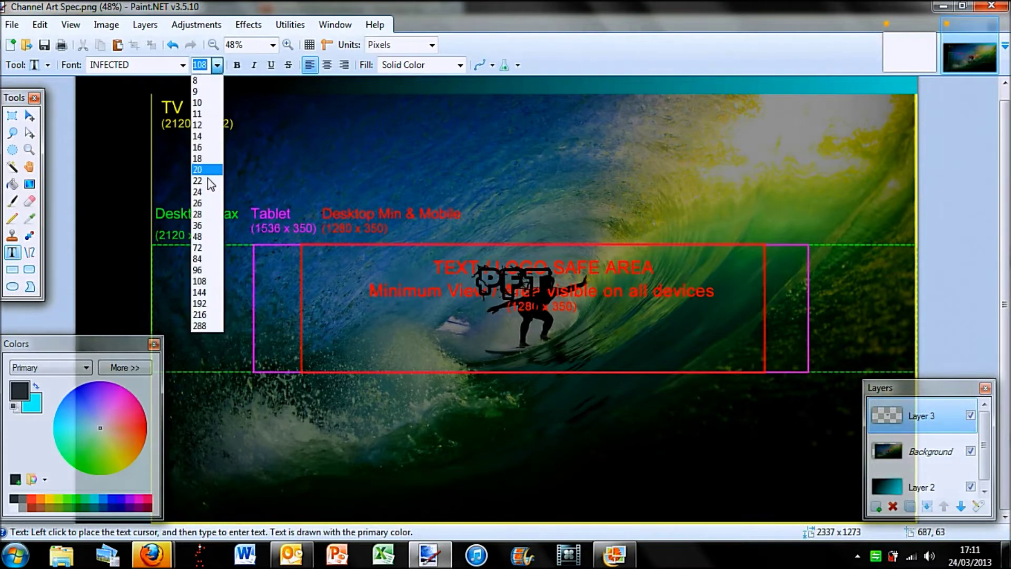
click(214, 298)
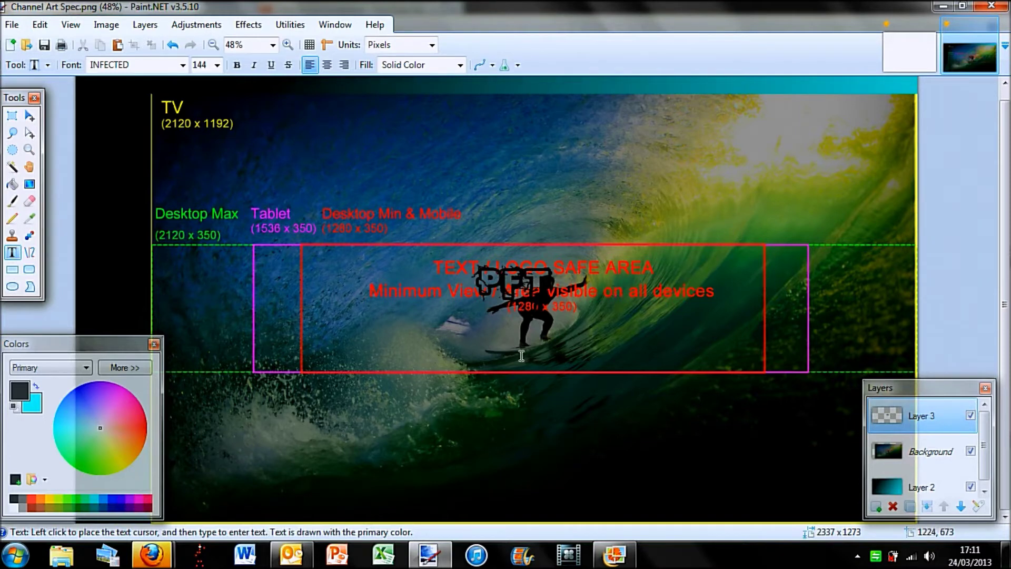
click(182, 66)
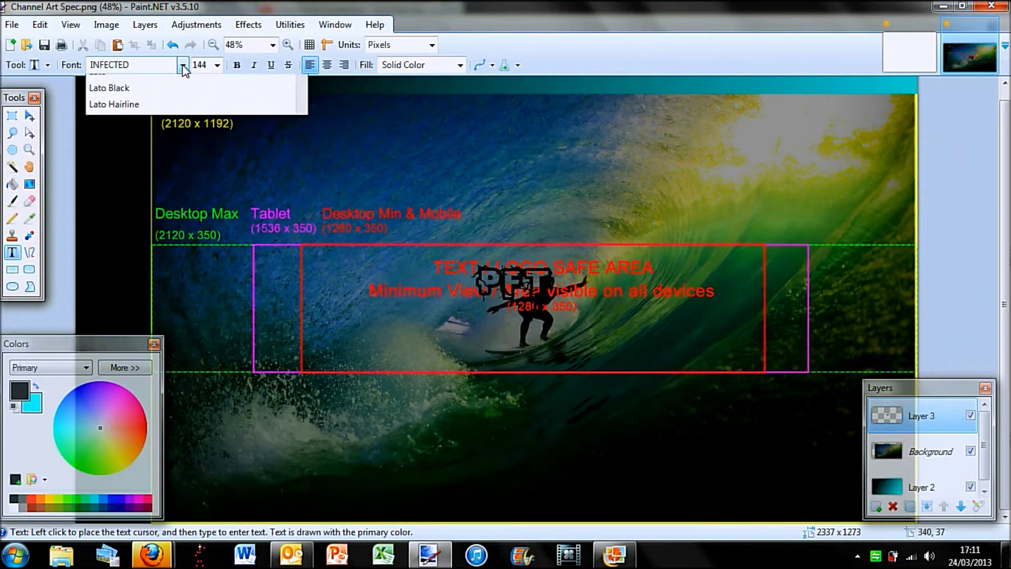
key(m)
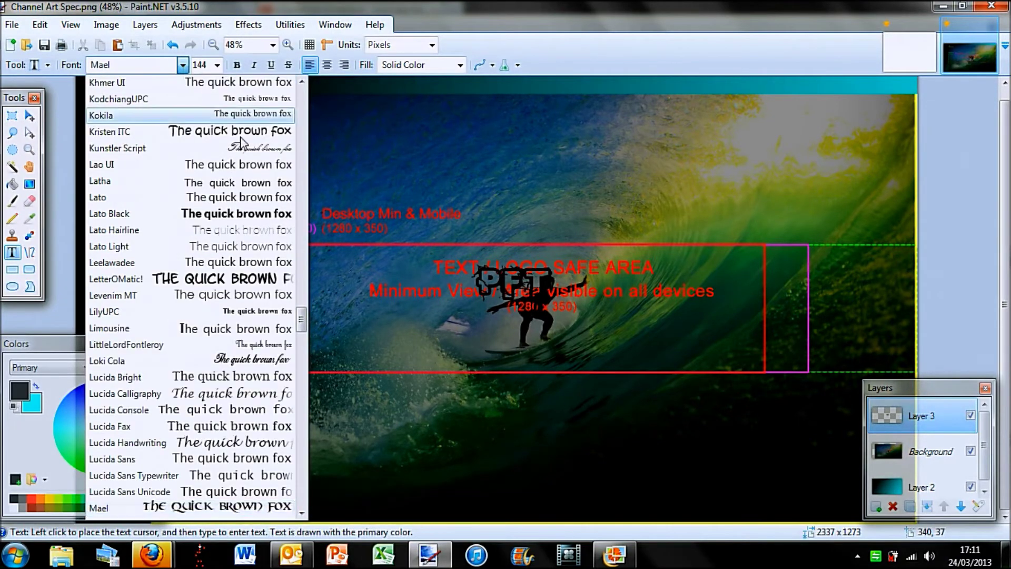
click(302, 512)
drag(302, 513, 303, 516)
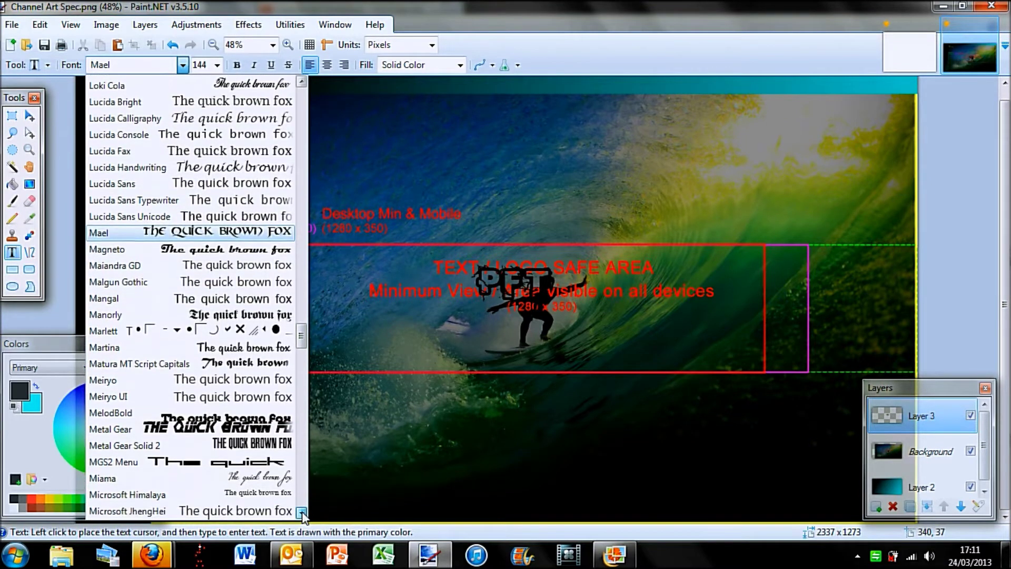
click(184, 462)
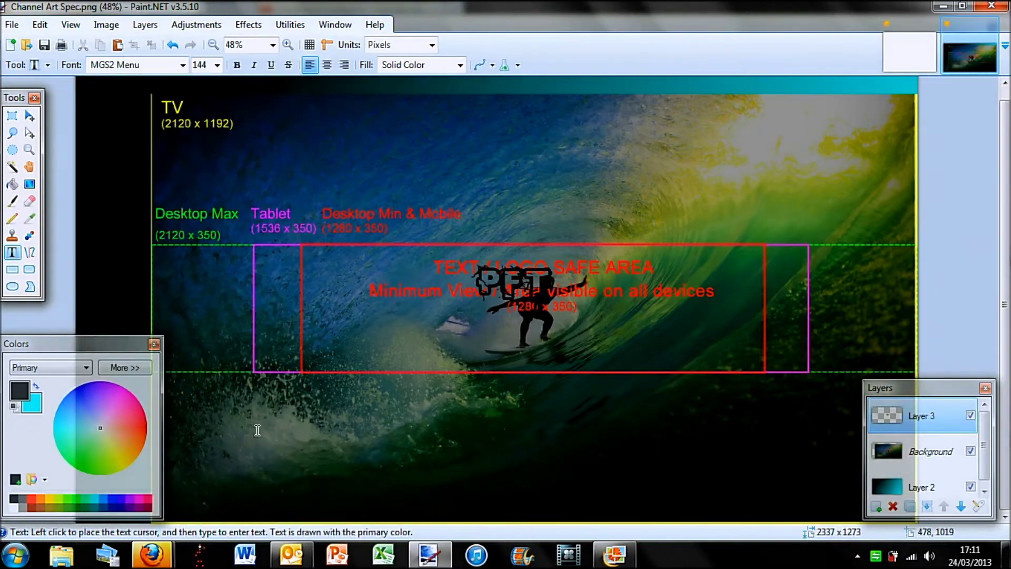
Start a text entry below the logo with the text size set to 24.
click(354, 363)
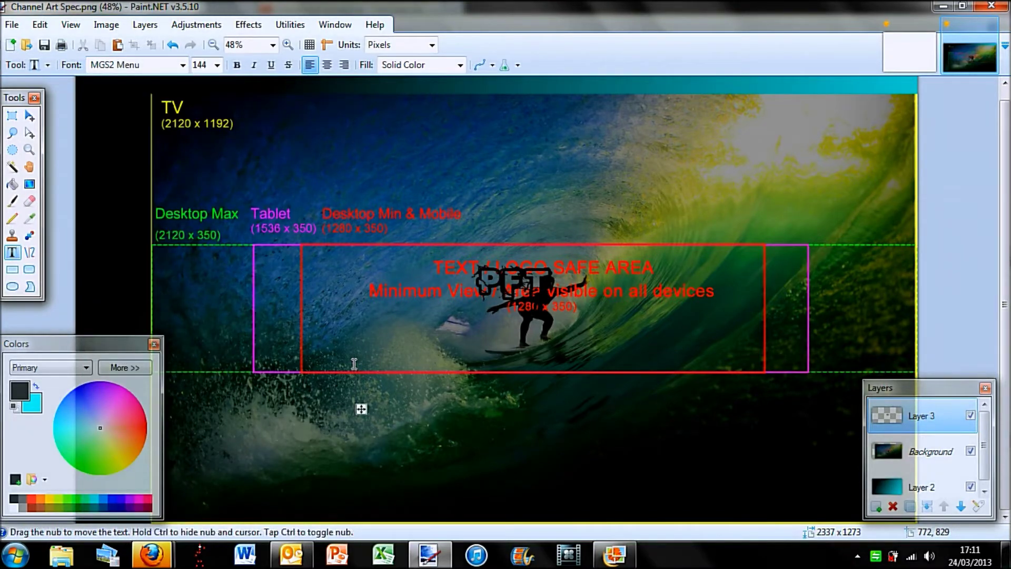
click(216, 65)
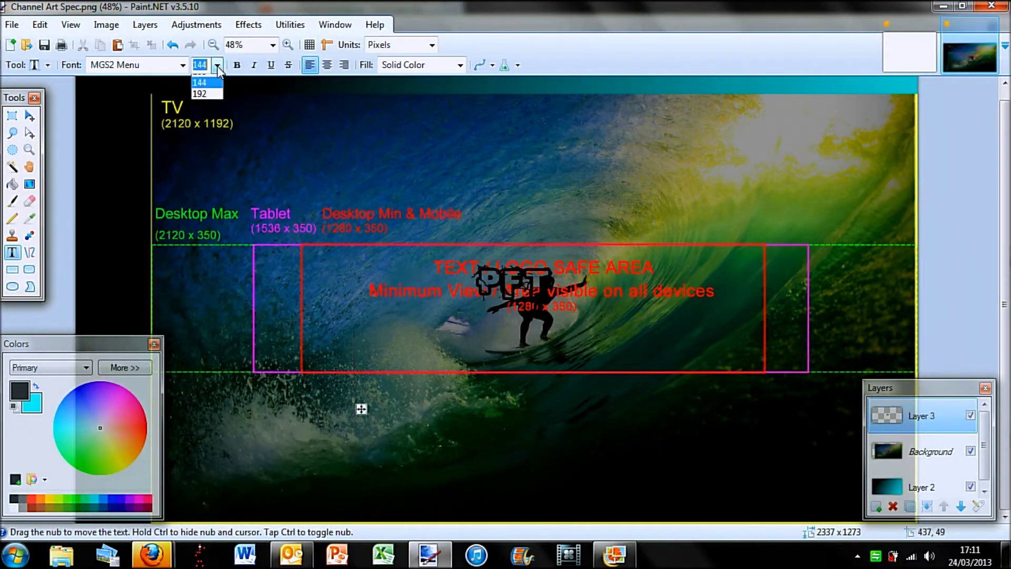
click(208, 137)
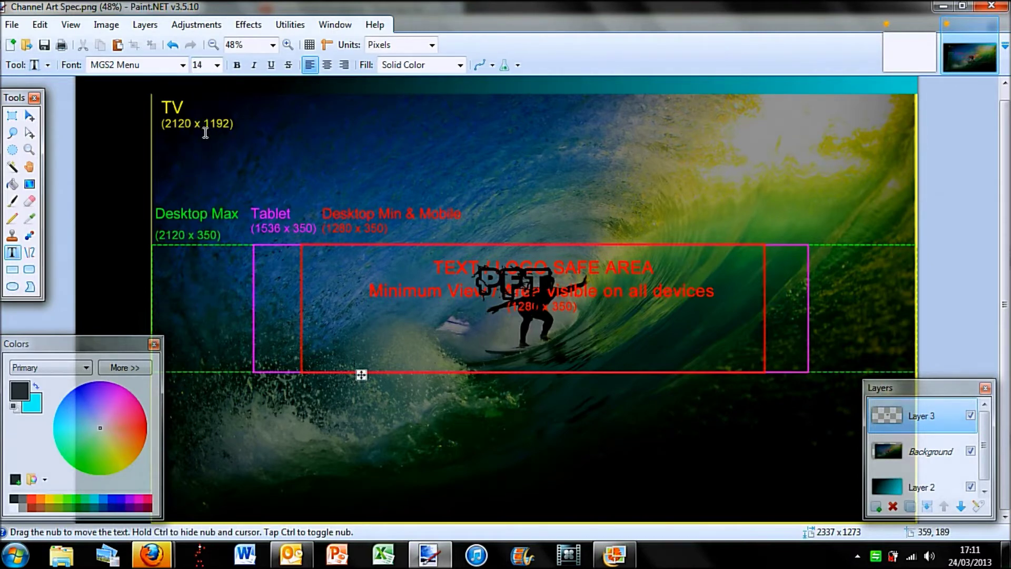
click(217, 64)
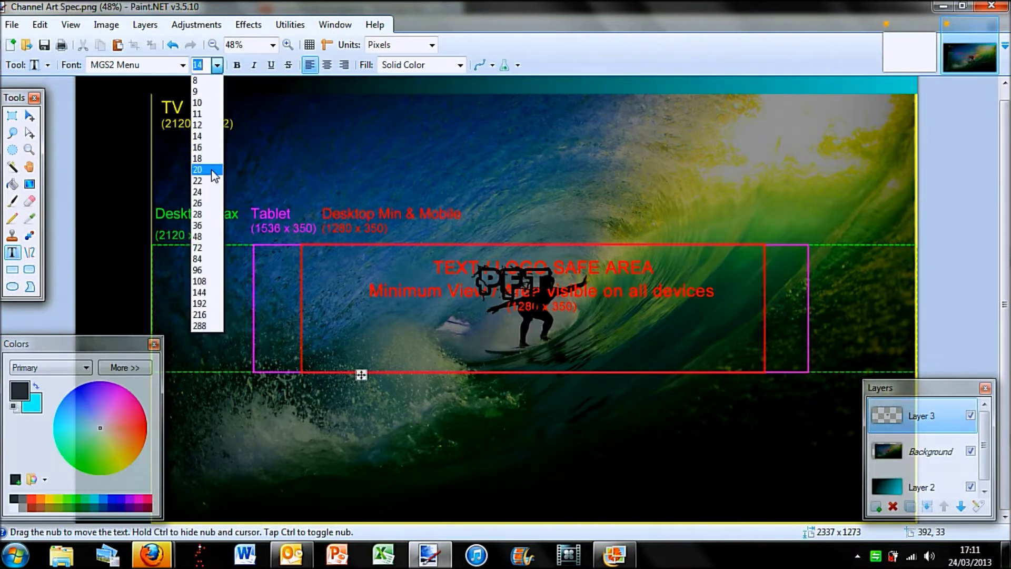
click(215, 192)
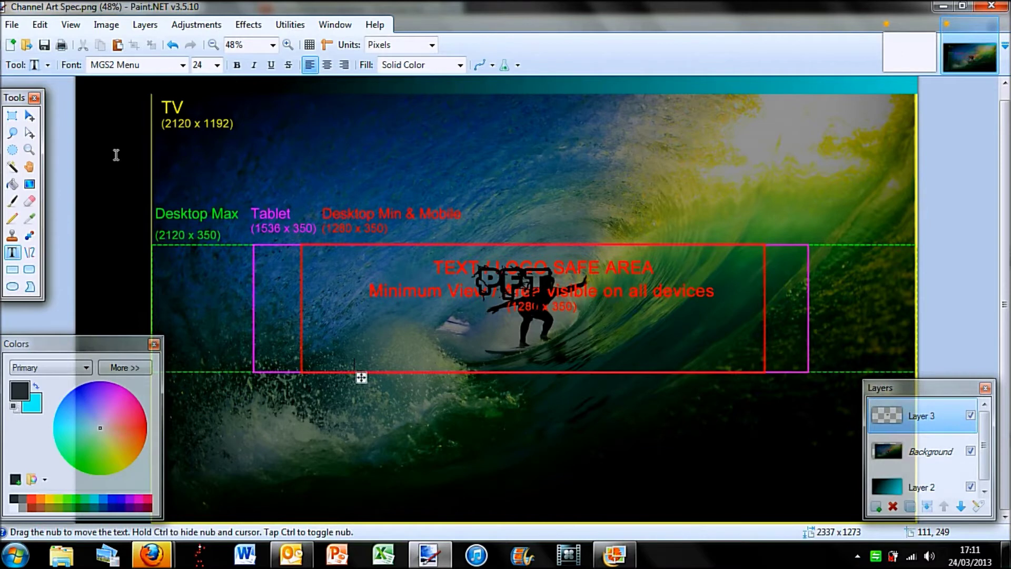
Type the Reviews | Tutorials | Unboxings tagline and shift it left toward centre.
text(Revi)
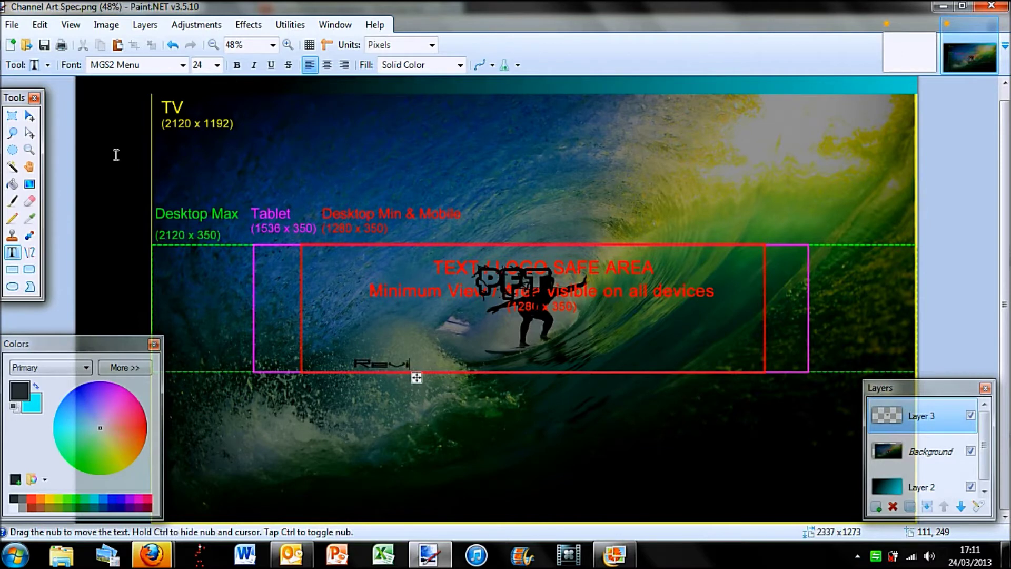
text(ews |)
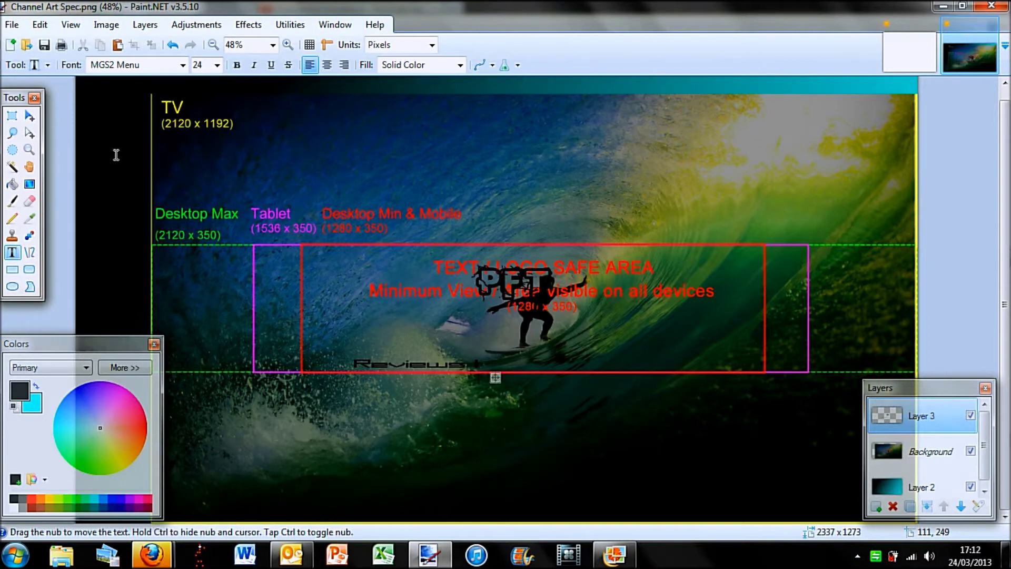
text(Tube)
text(rials)
text( !)
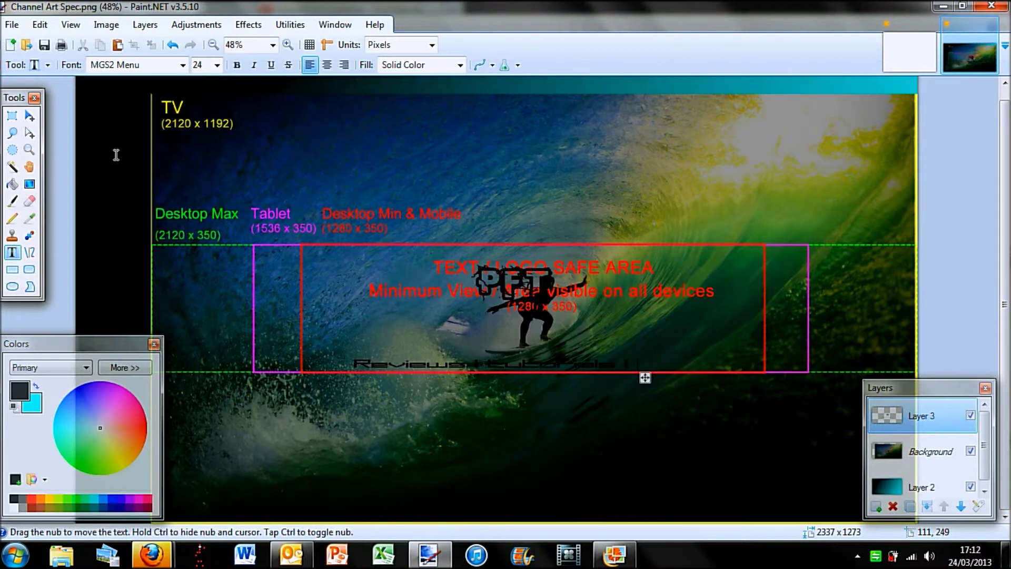
text( Unboxings)
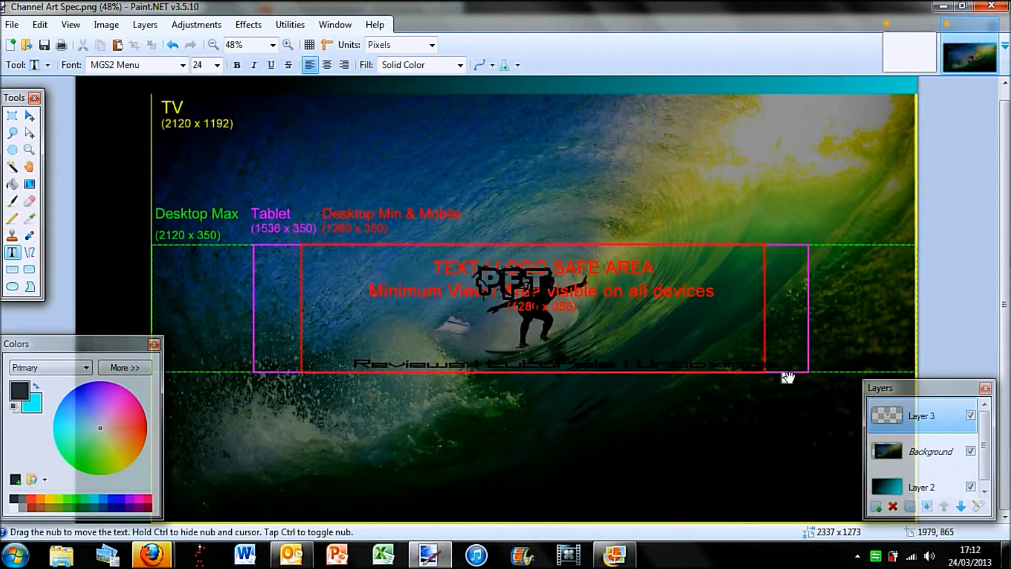
drag(788, 377, 763, 379)
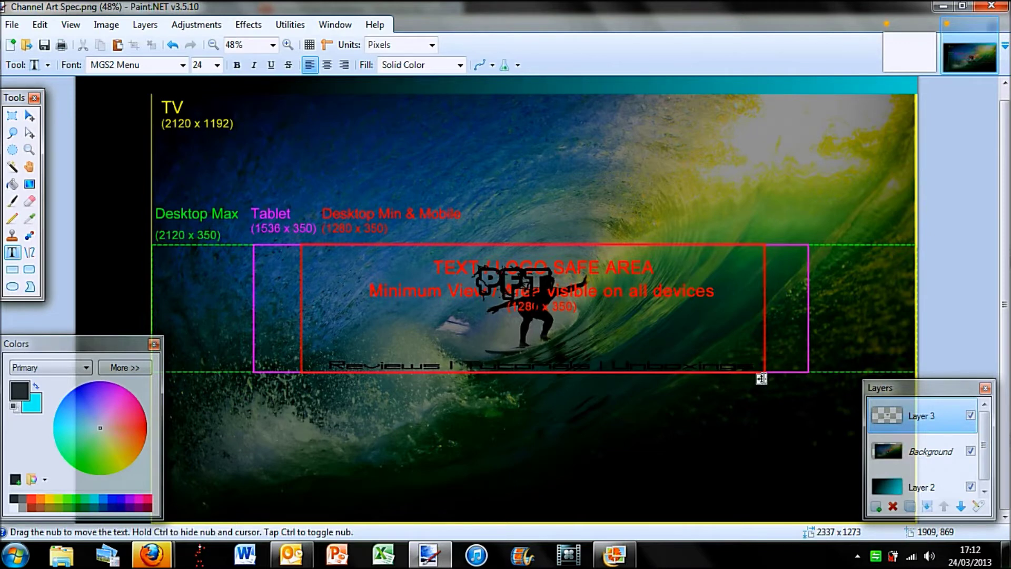
Nudge the tagline slightly further left, then bring up the text size list.
drag(762, 380, 760, 383)
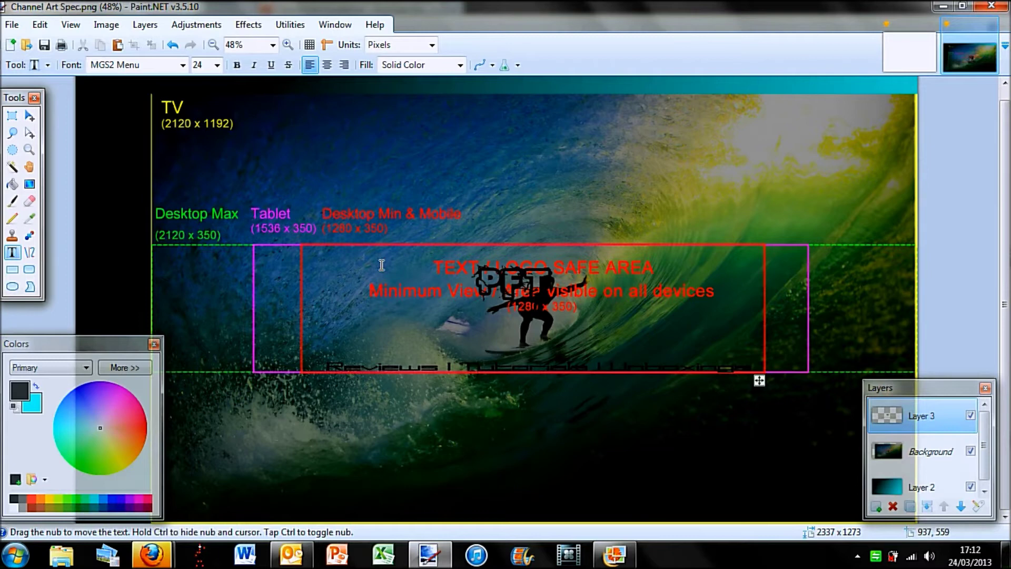
click(219, 64)
Resize the tagline to 288, then step back and forth through the edit history.
click(201, 330)
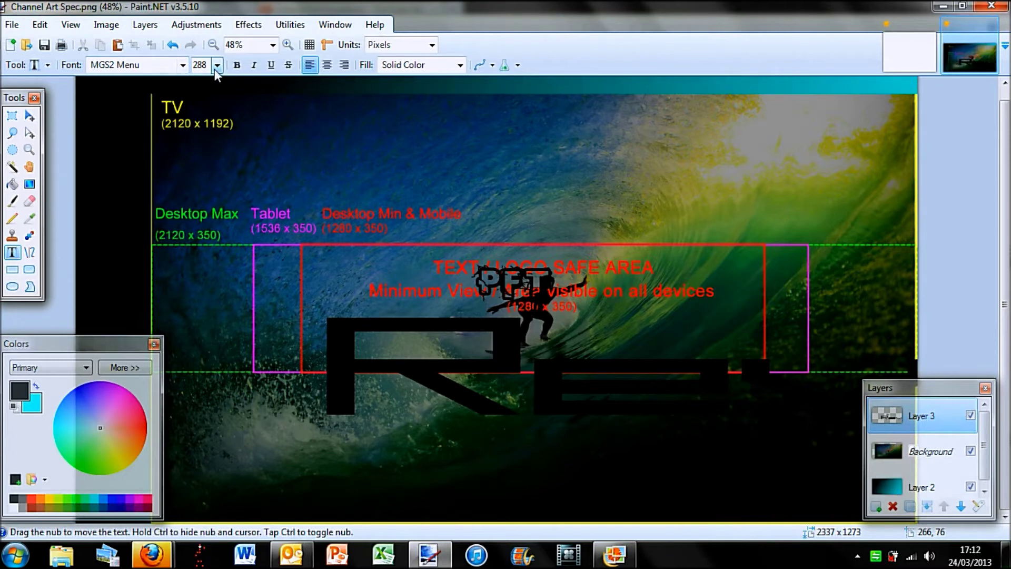
click(170, 44)
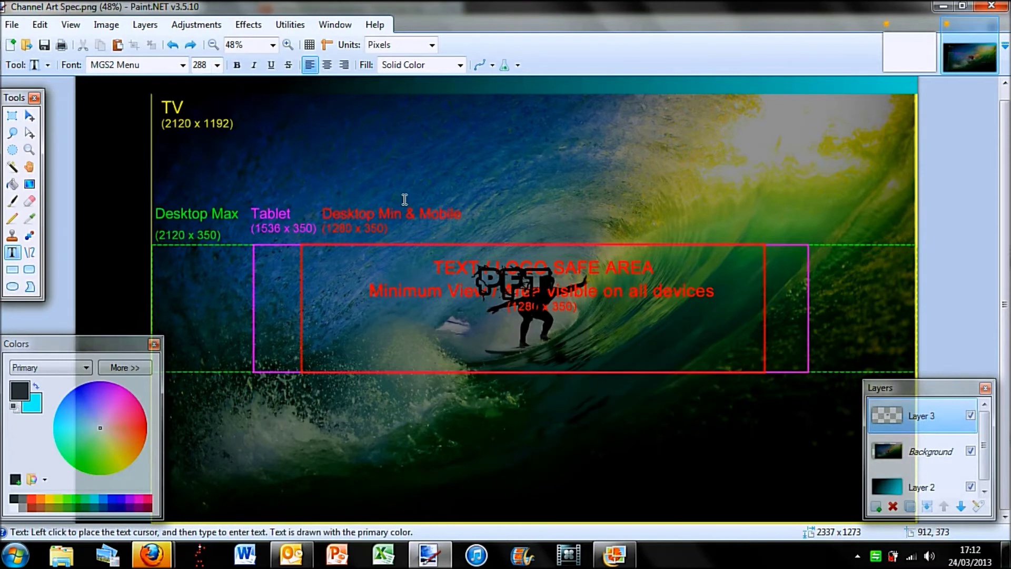
click(170, 45)
click(191, 45)
click(191, 46)
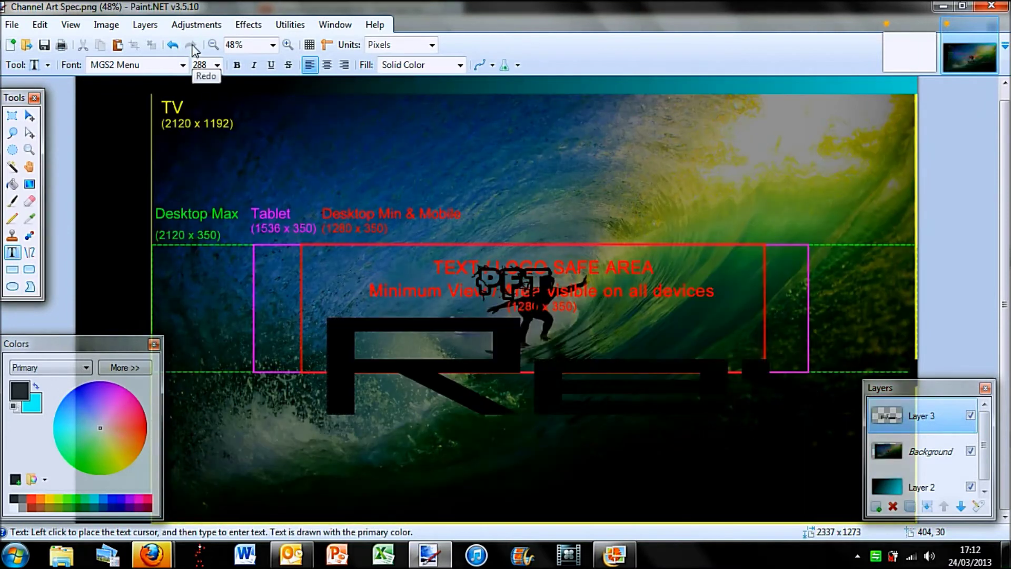
Set the text size to 24 and undo the large black RE text.
click(217, 65)
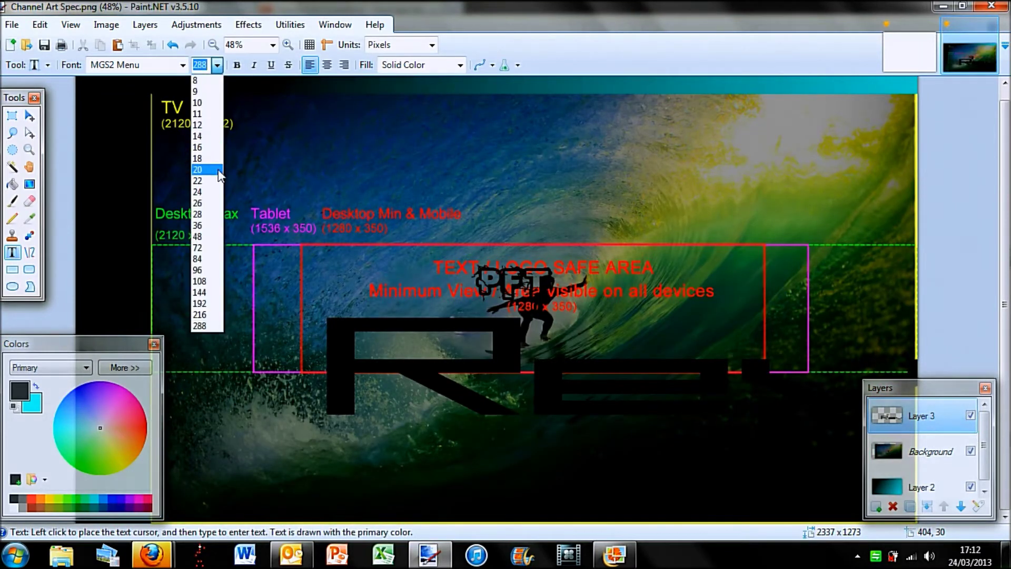
click(218, 181)
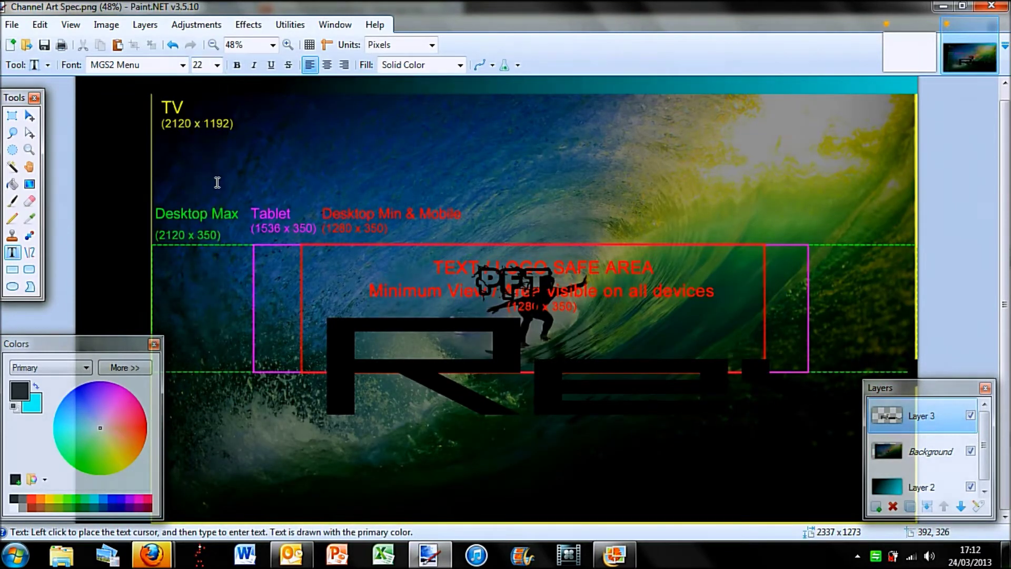
click(218, 66)
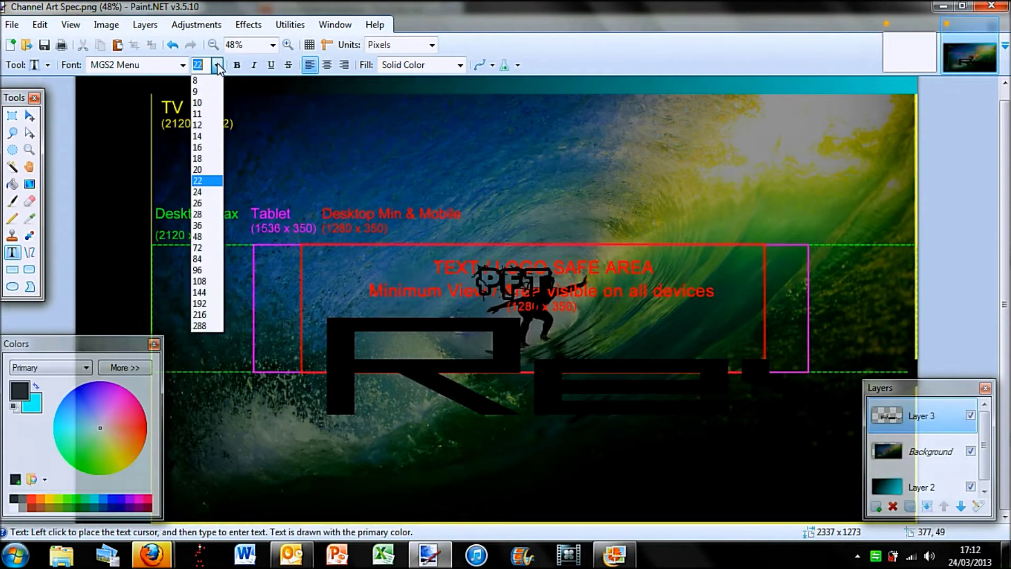
click(198, 191)
click(172, 44)
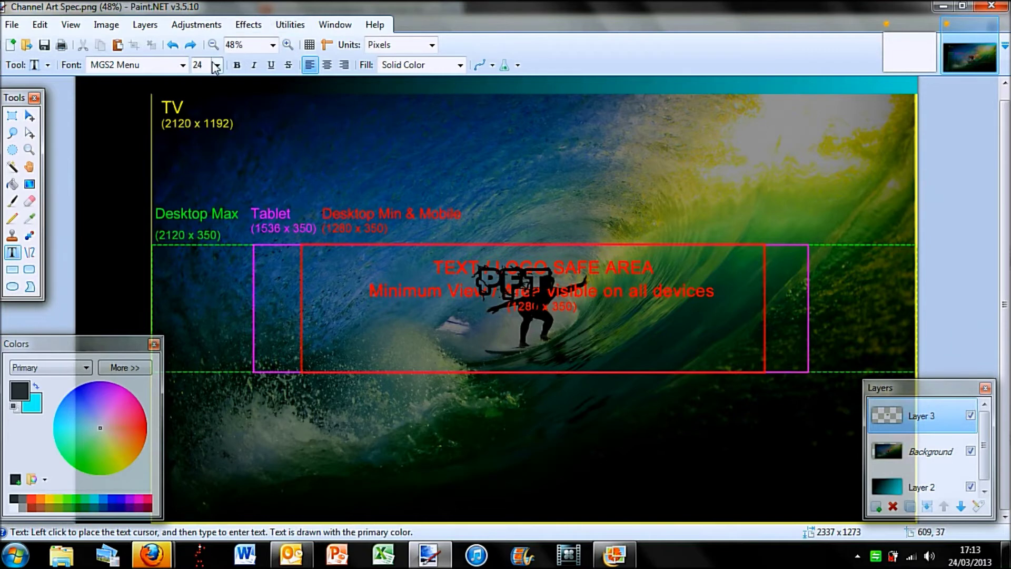
Type the tagline 'tutorialslunboxingslReviews' along the safe area's bottom and shift it slightly right.
click(326, 362)
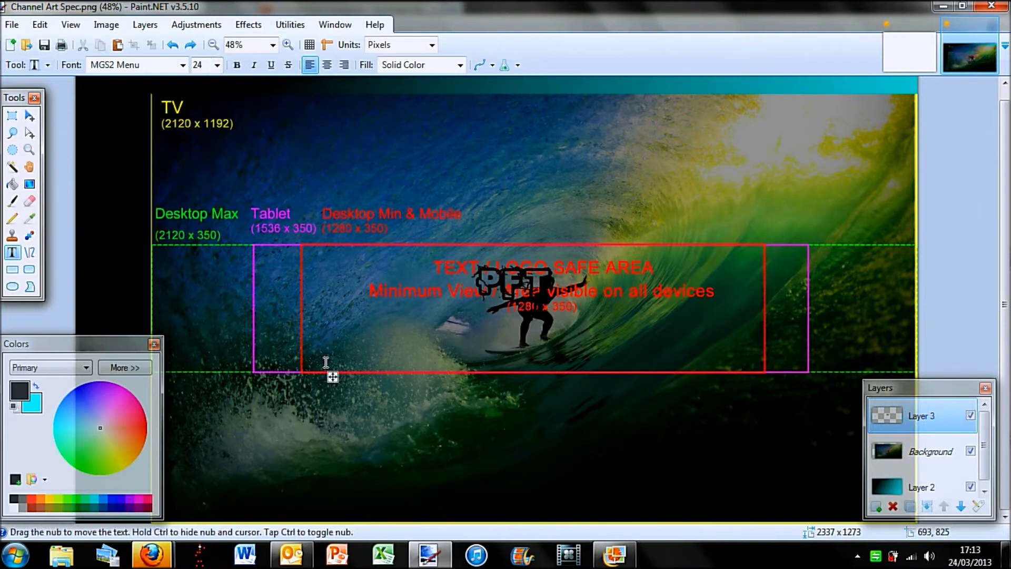
text(tutorials)
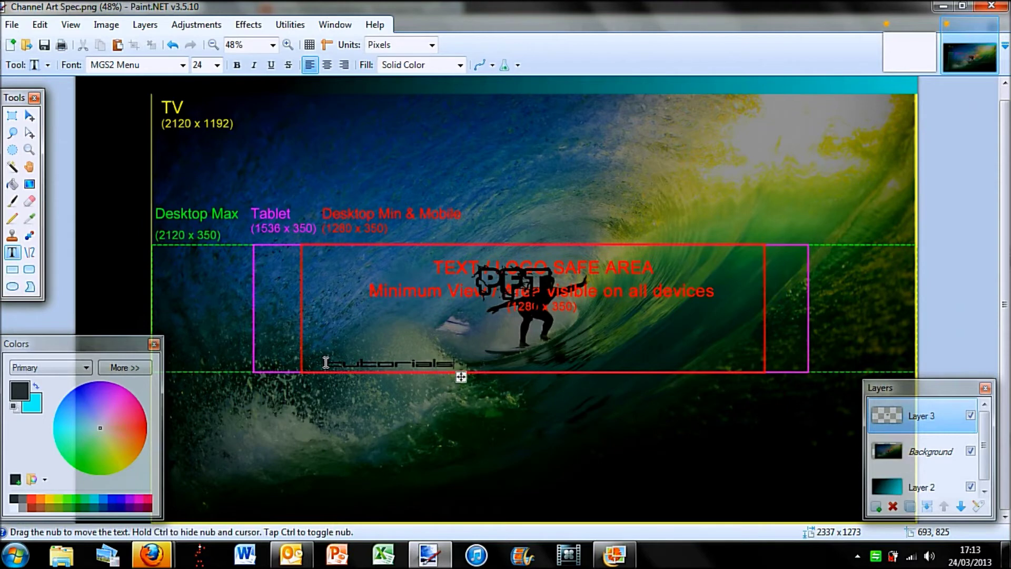
text(lunboxings)
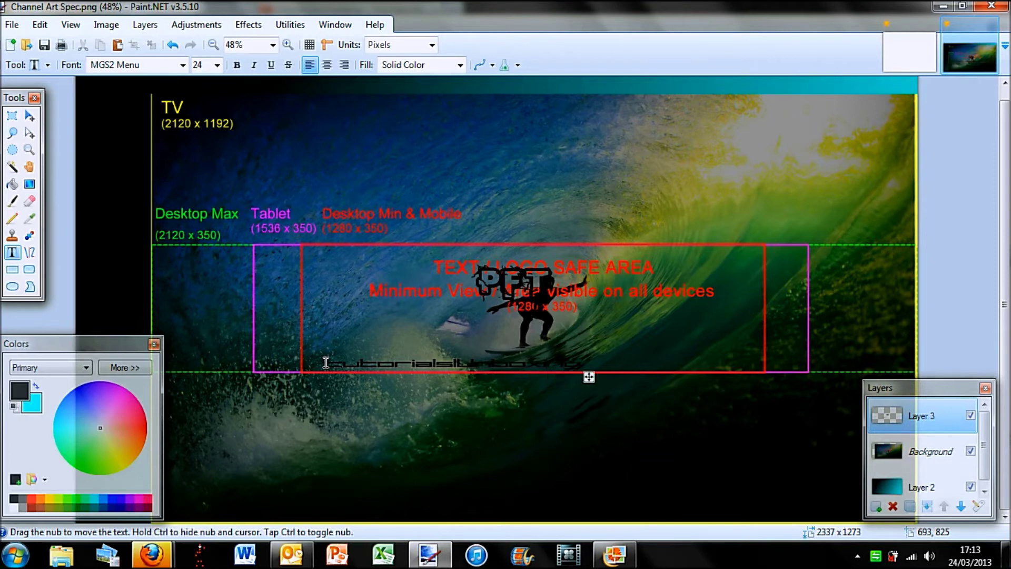
text(lRevi)
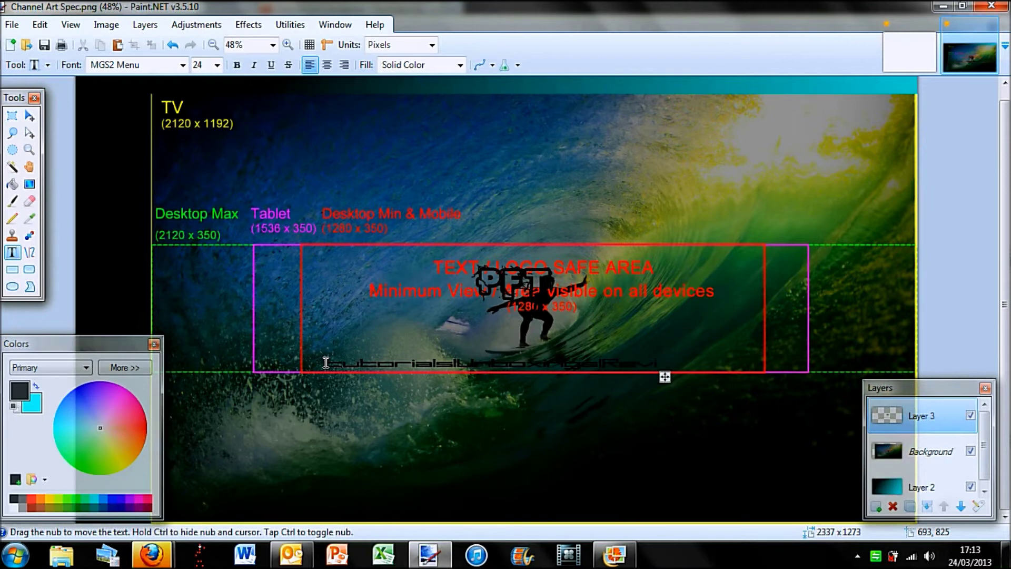
text(ews)
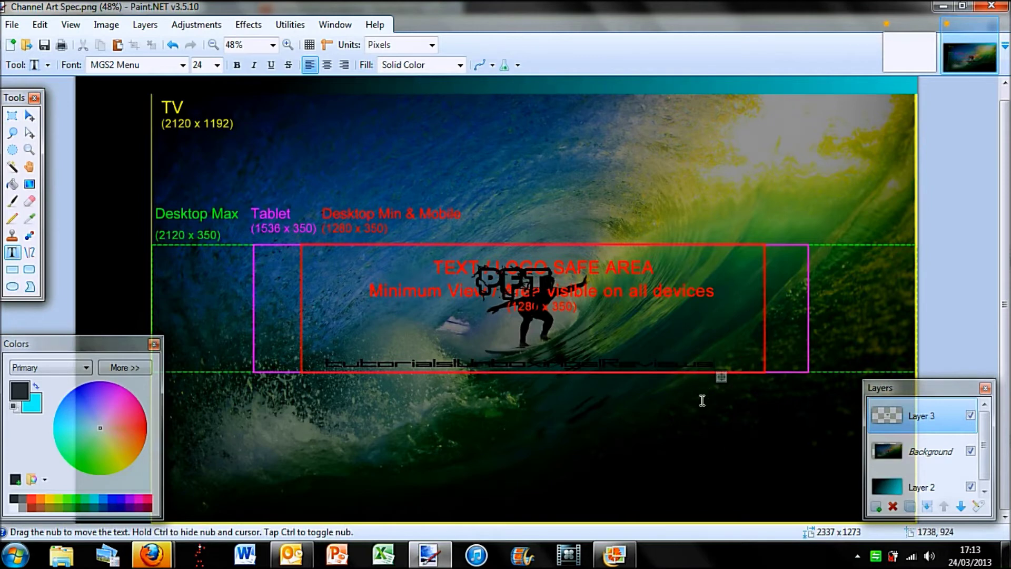
drag(720, 377, 752, 384)
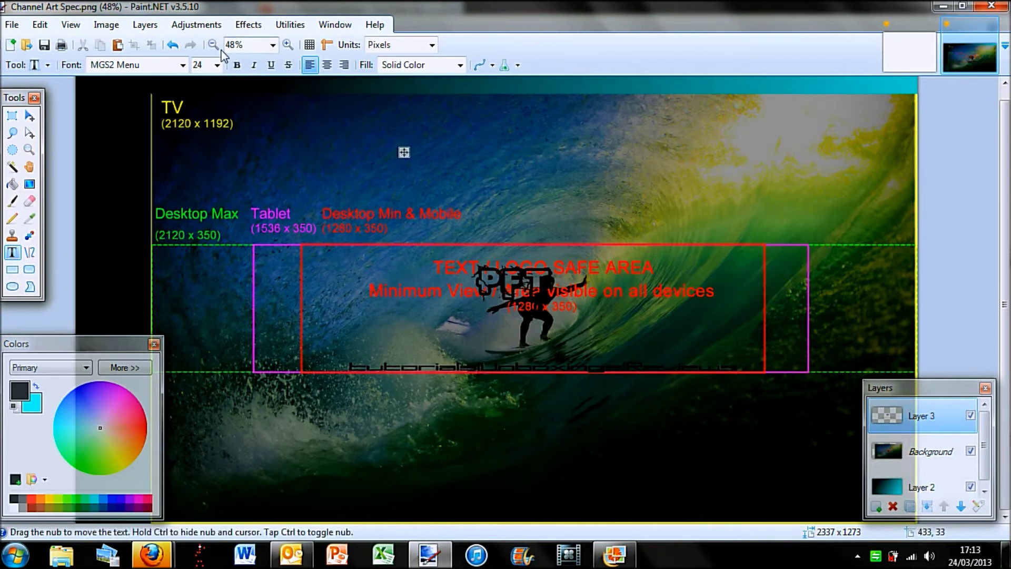
Set size 288 at a new text point up and left, typing and deleting trial letters PP.
click(216, 65)
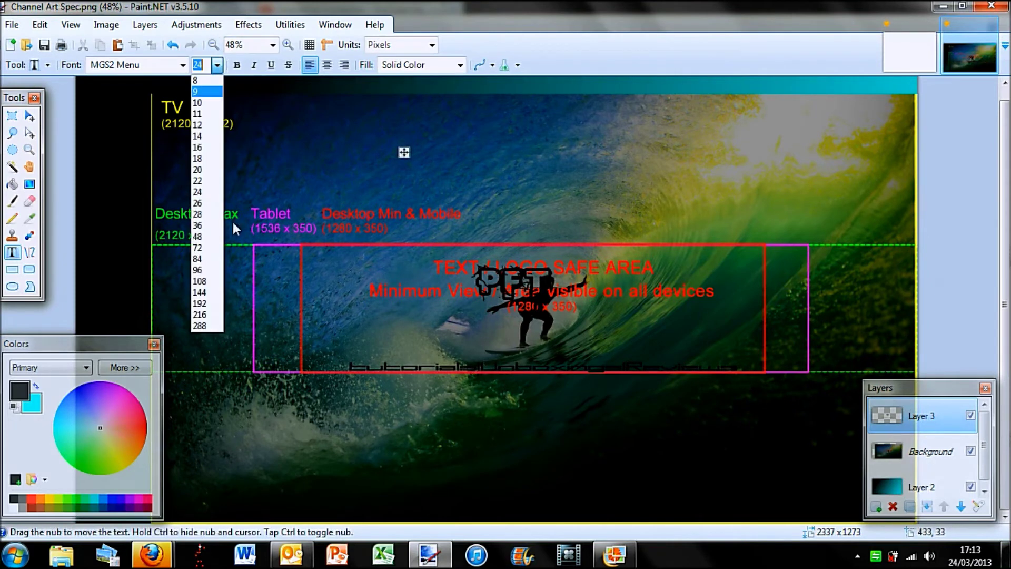
click(207, 327)
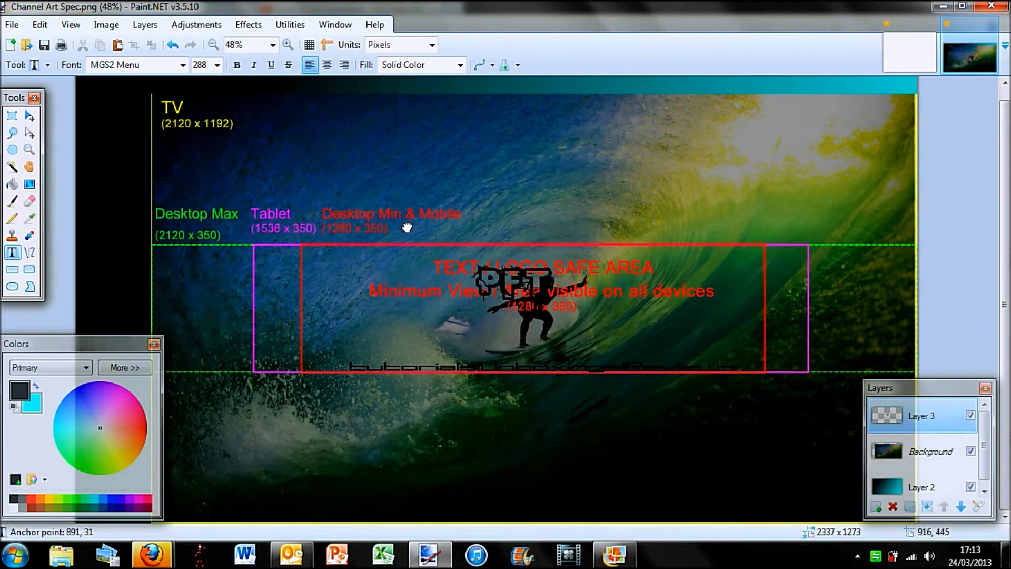
drag(407, 227, 332, 248)
text(PP)
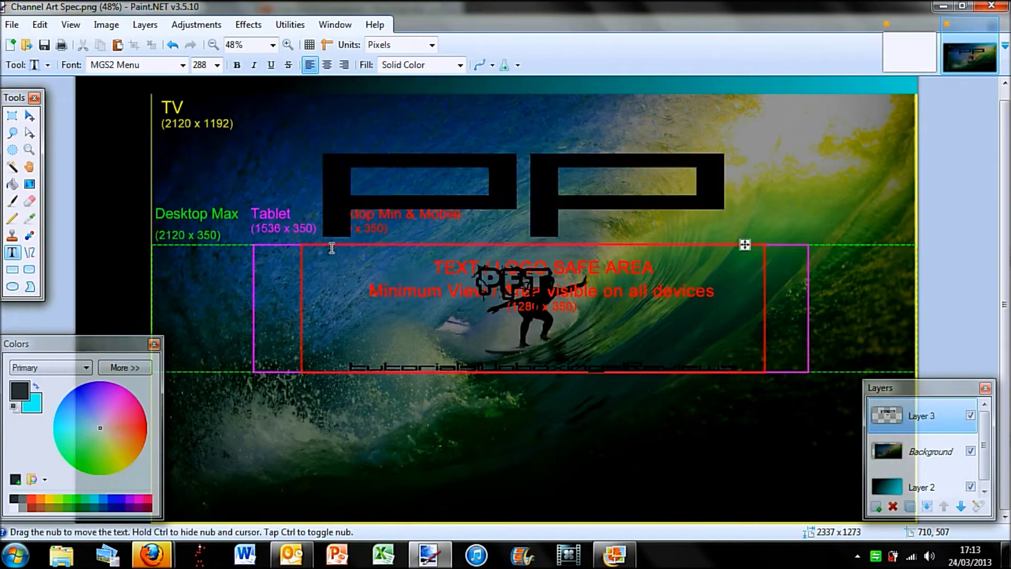
key(BackSpace)
key(BackSpace)
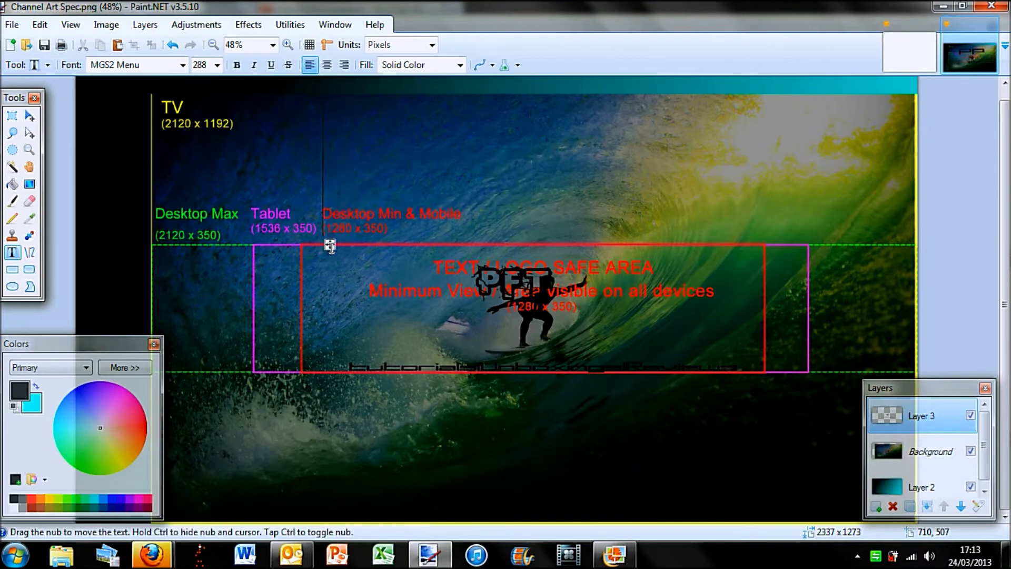
Switch the text font to INFECTED and reduce the size to 144.
click(183, 65)
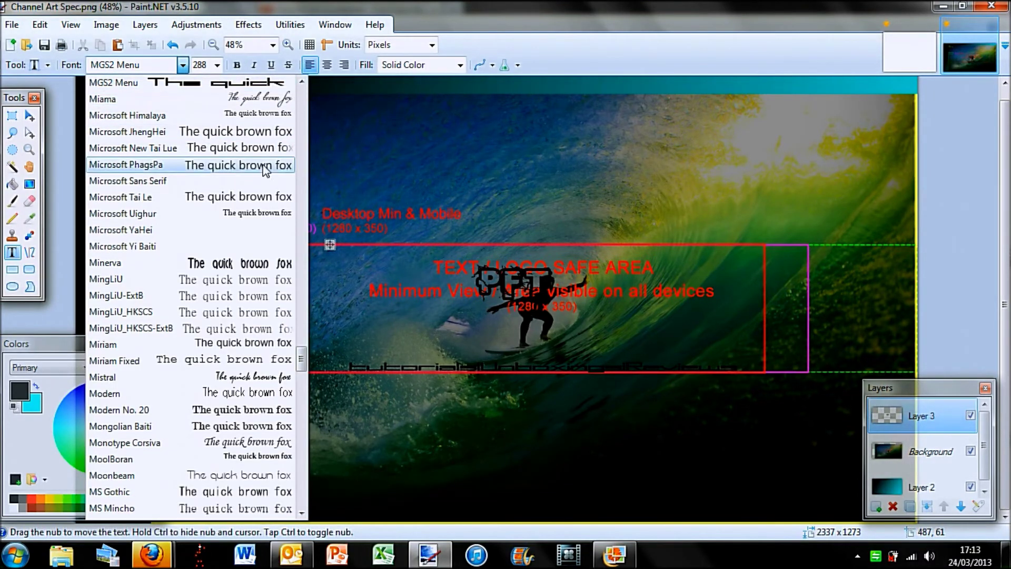
key(i)
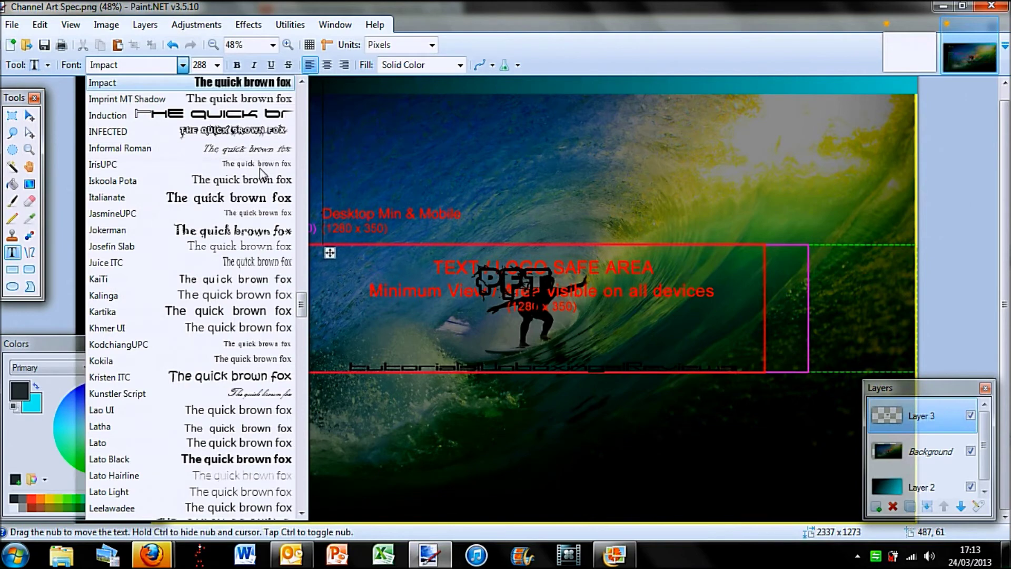
click(257, 132)
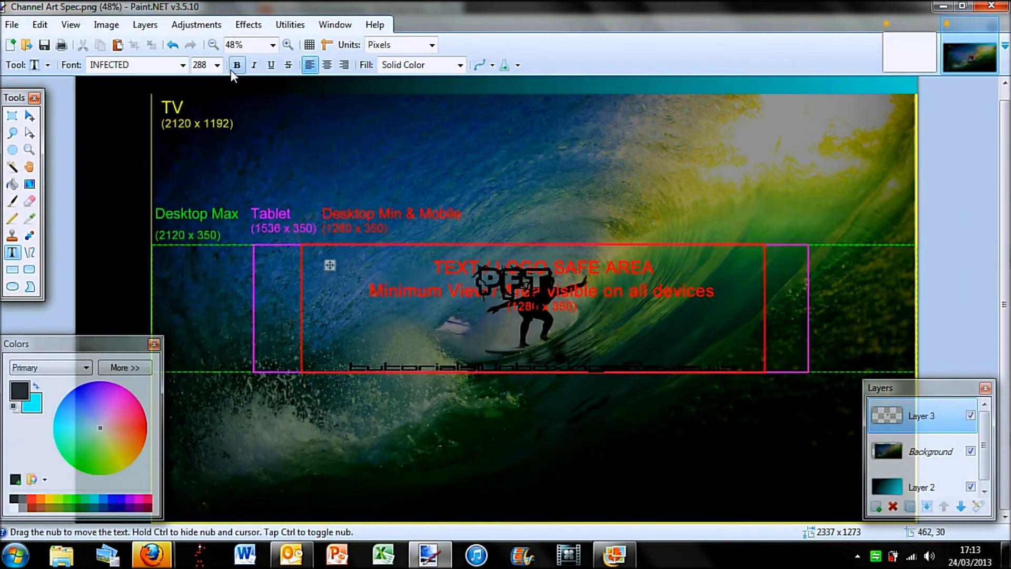
click(217, 66)
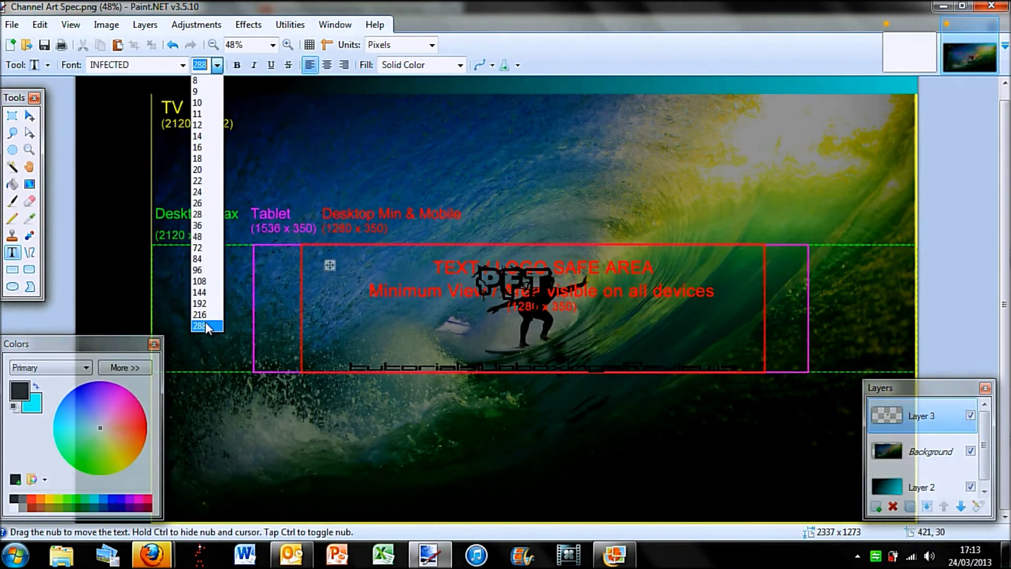
click(201, 303)
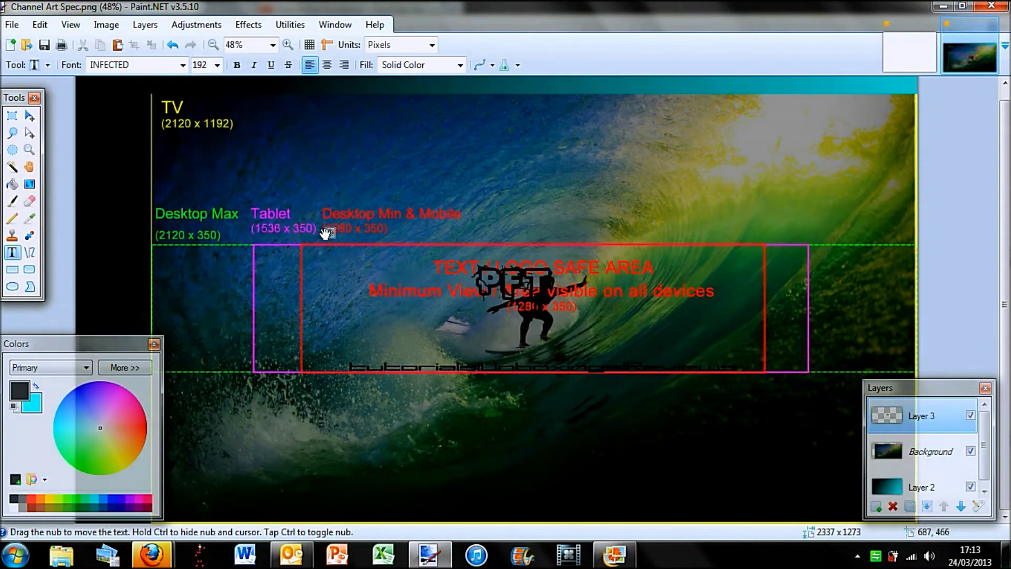
click(217, 65)
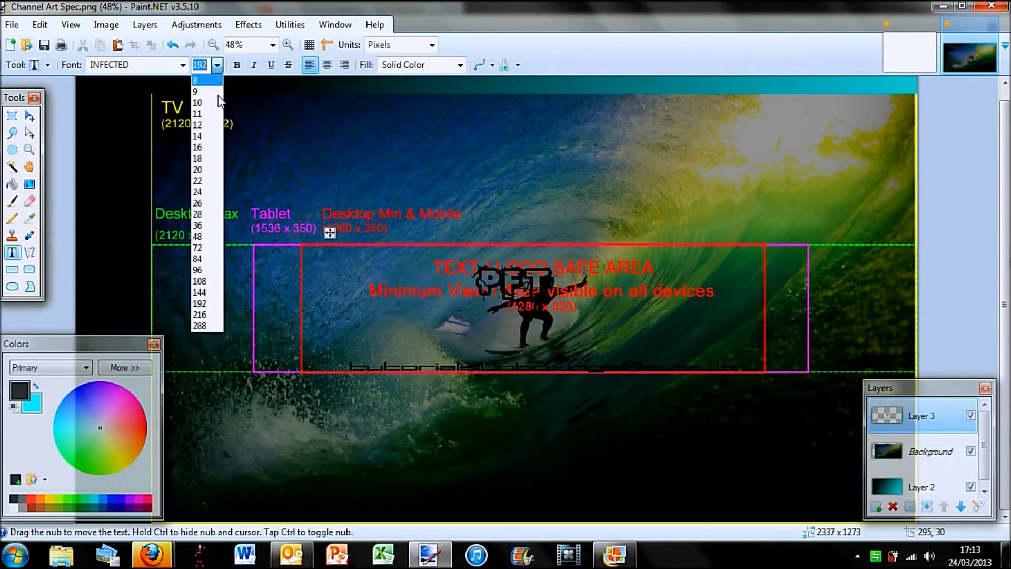
click(200, 293)
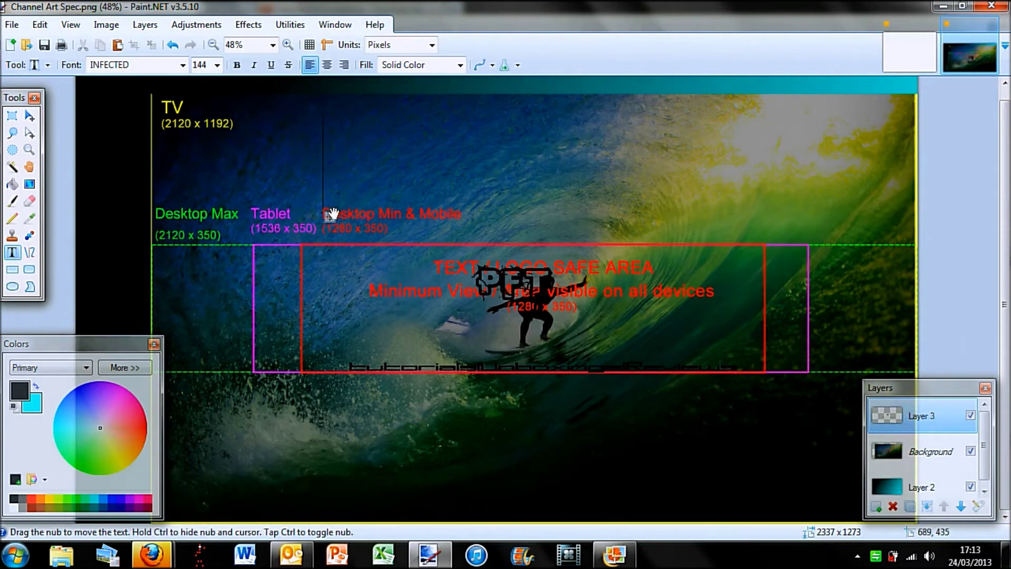
Type the PIXEL FIEND TECH title above the Tablet label and nudge it right and down.
drag(330, 218, 259, 221)
text(P)
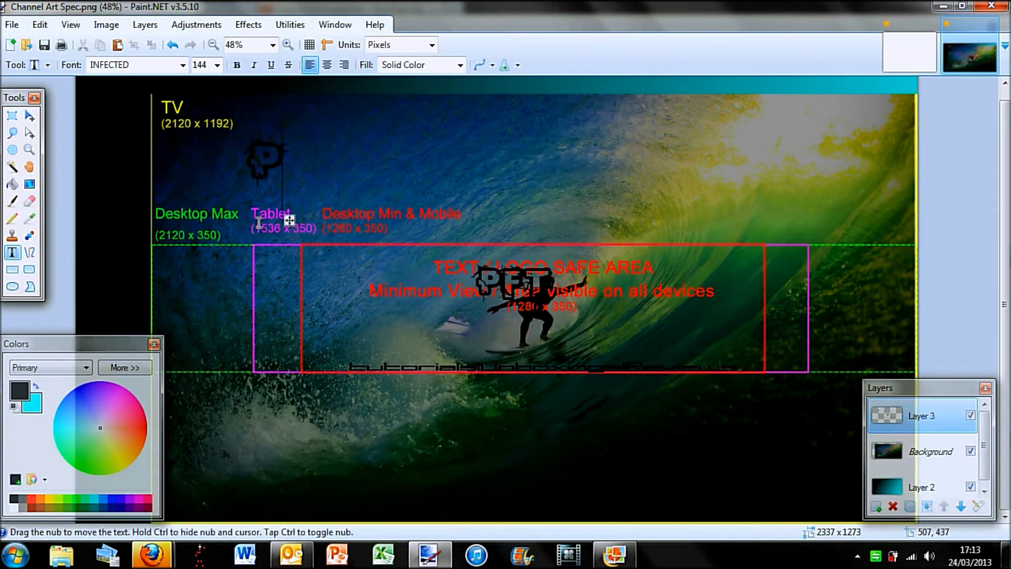
text(IXEL )
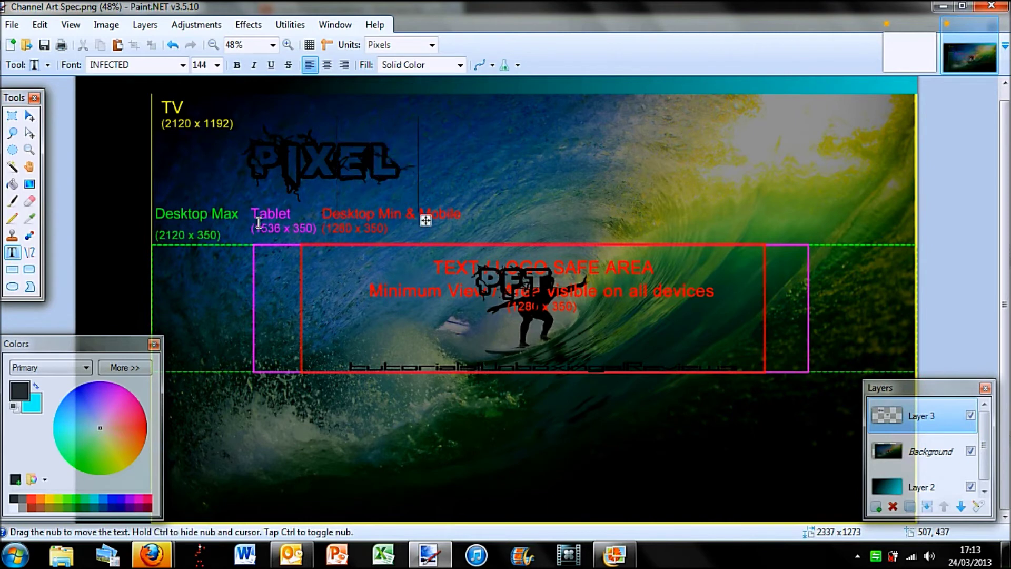
text(FIEND)
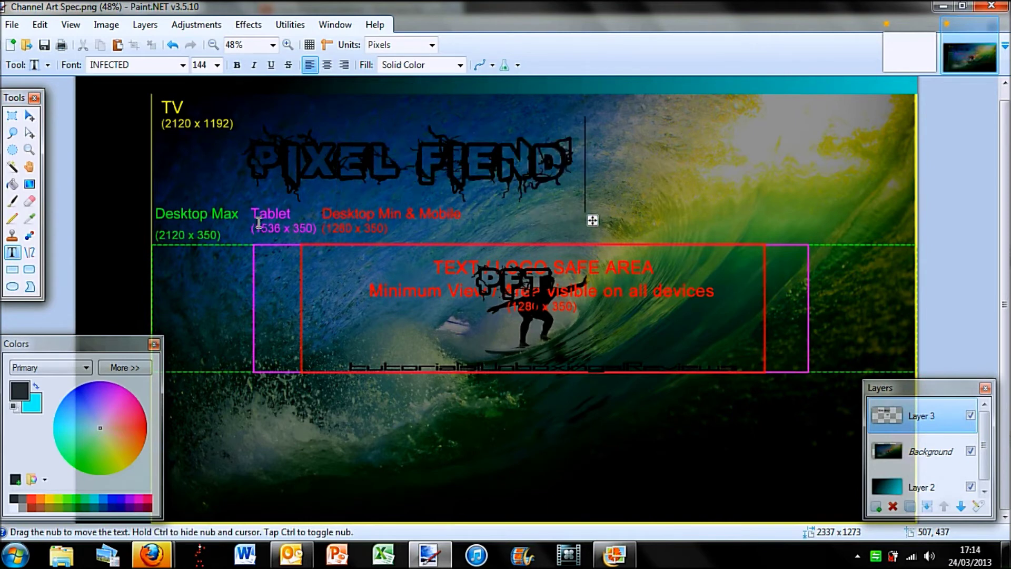
text('TECH)
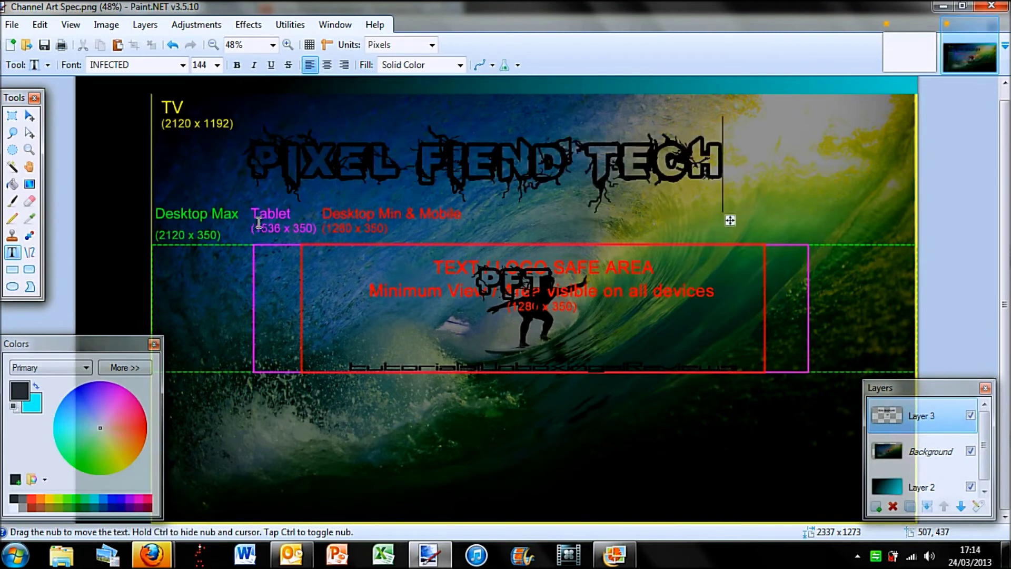
drag(731, 221, 761, 224)
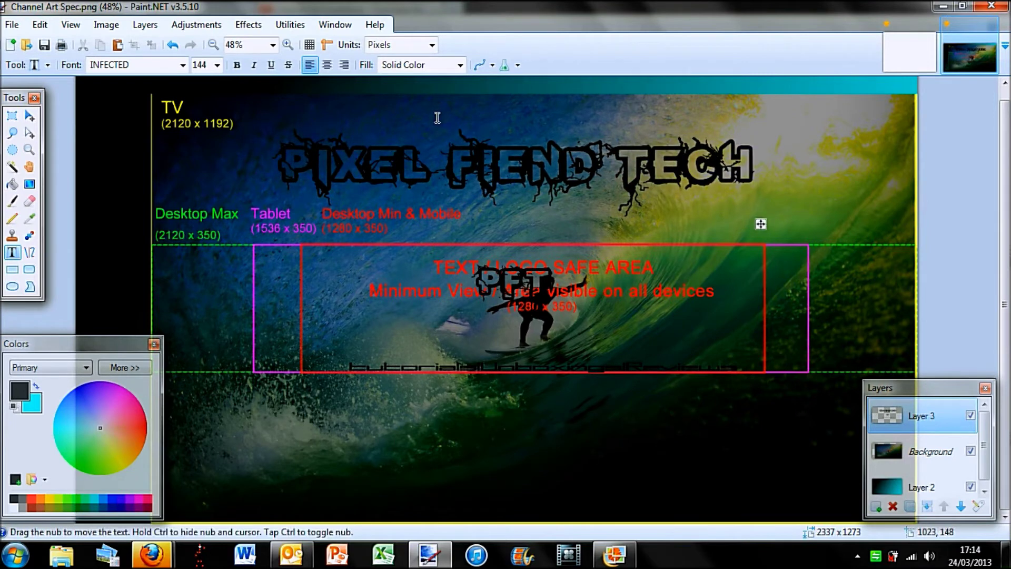
click(324, 67)
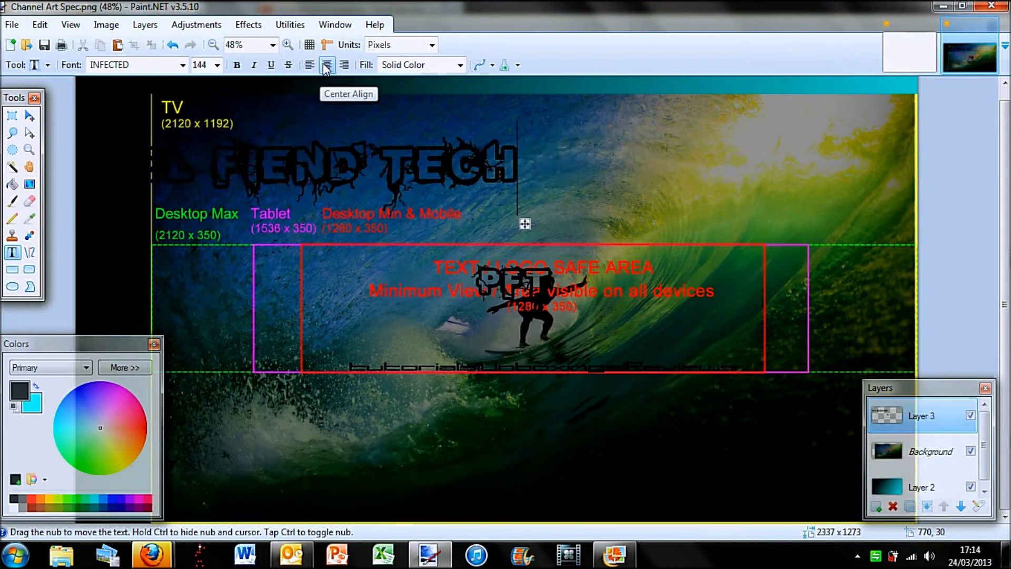
click(314, 65)
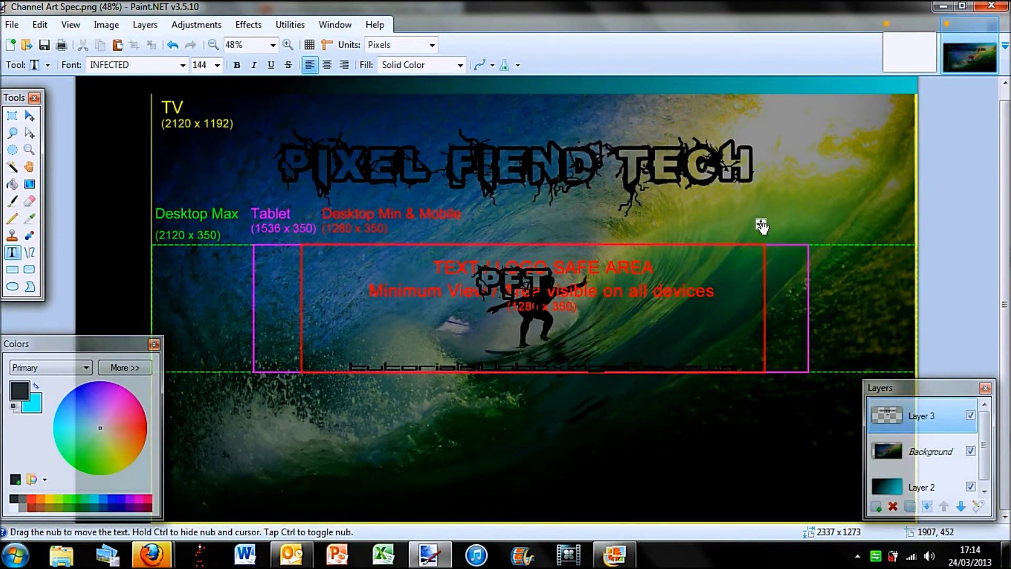
drag(762, 223, 767, 236)
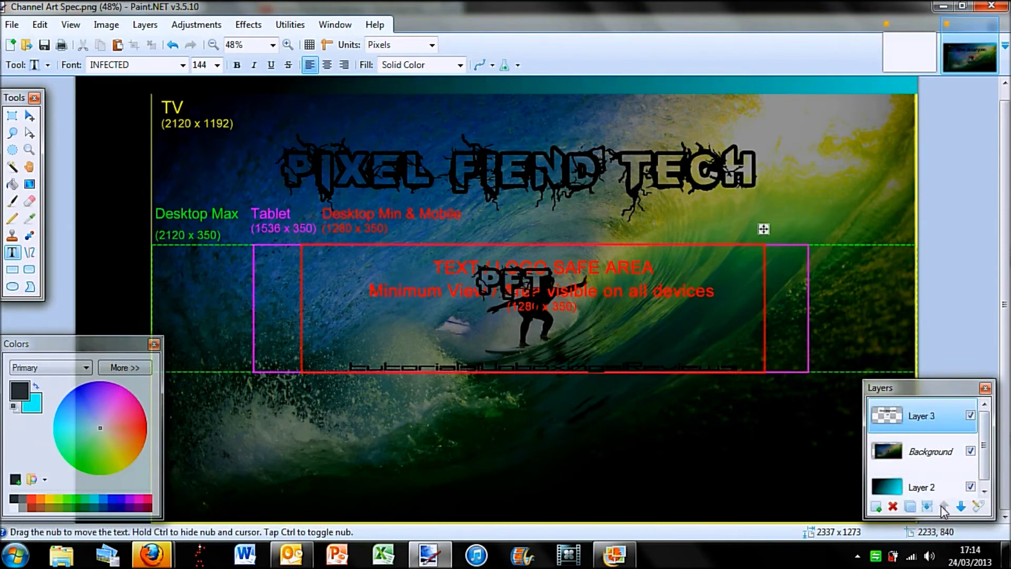
click(961, 505)
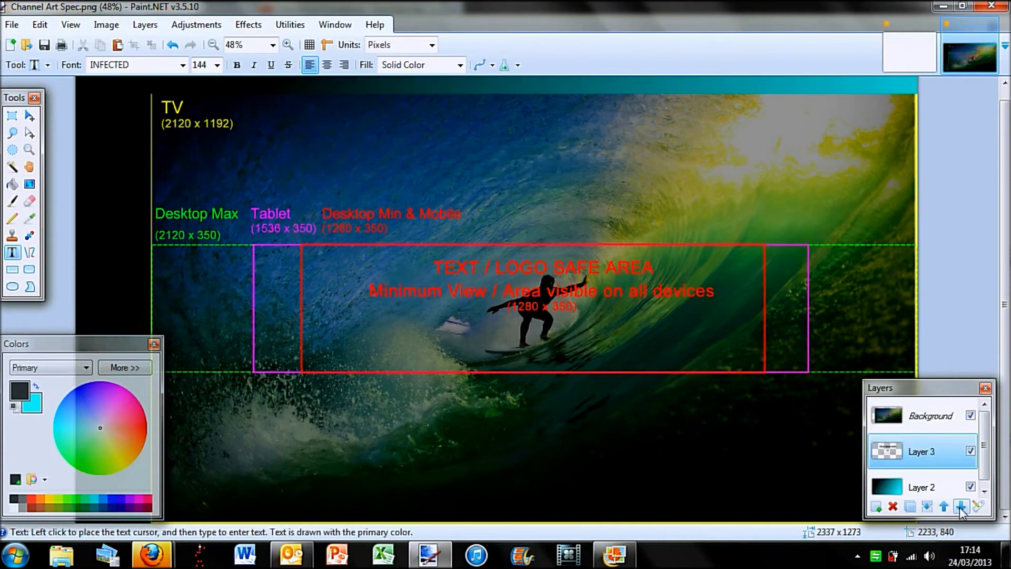
click(971, 415)
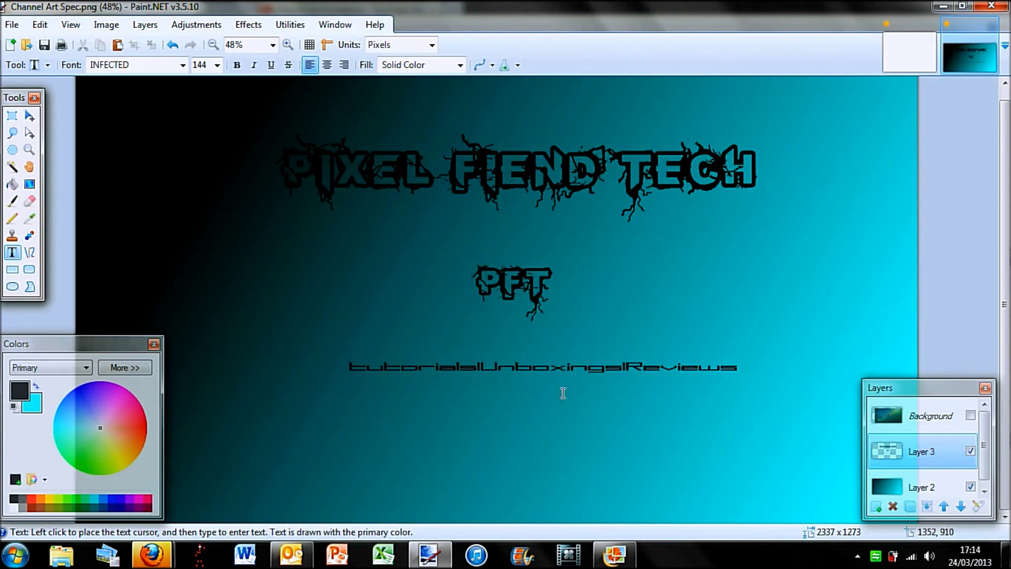
click(970, 416)
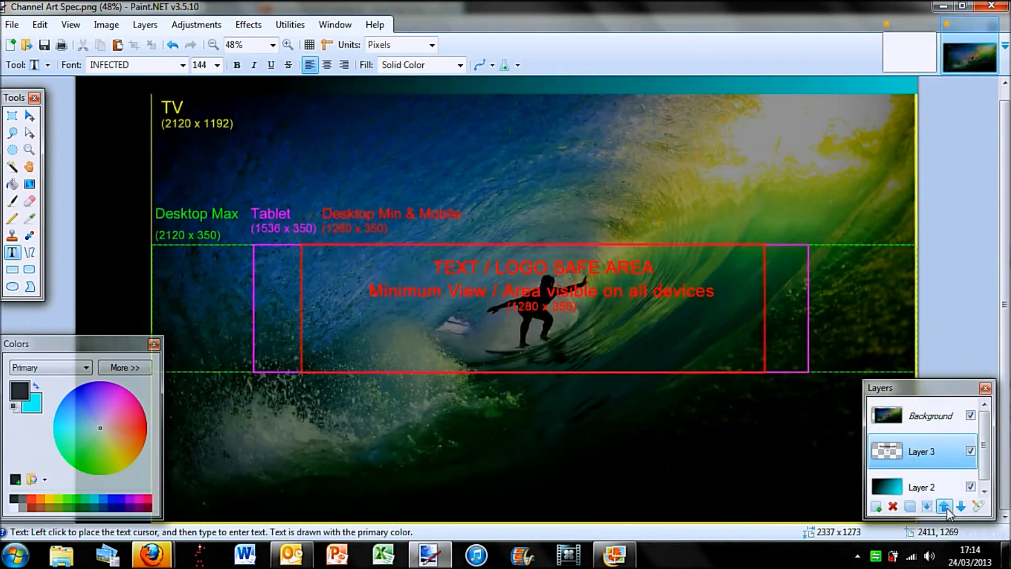
click(944, 507)
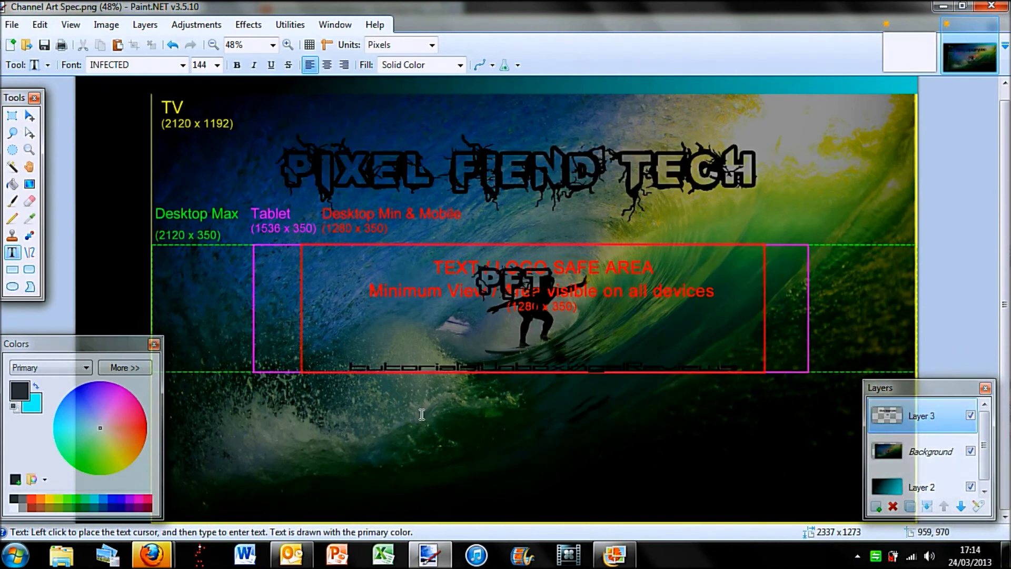
Add a centred 'Subscribe' line below the tagline and hide the surf template Background layer.
click(417, 442)
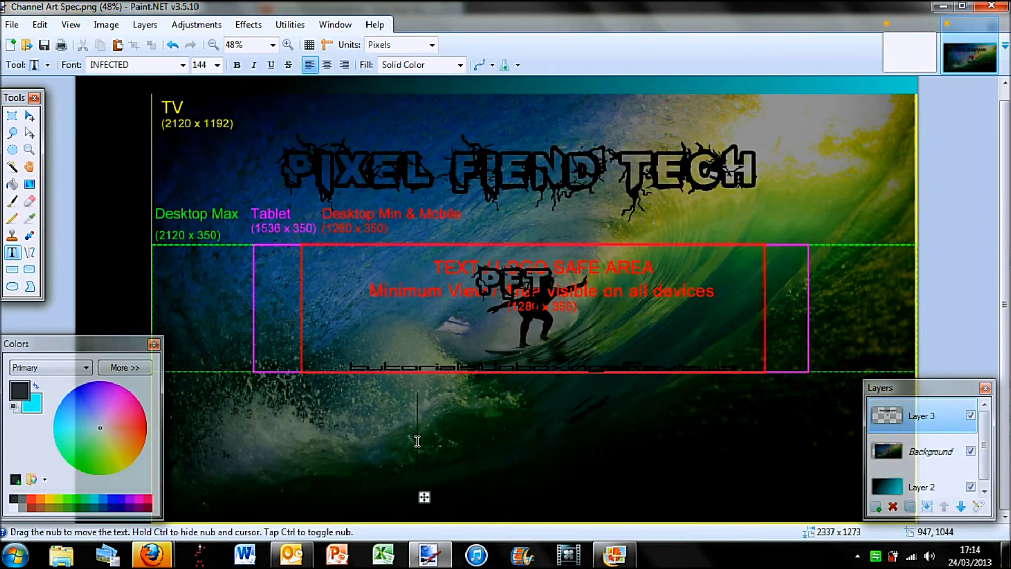
text(Subsc)
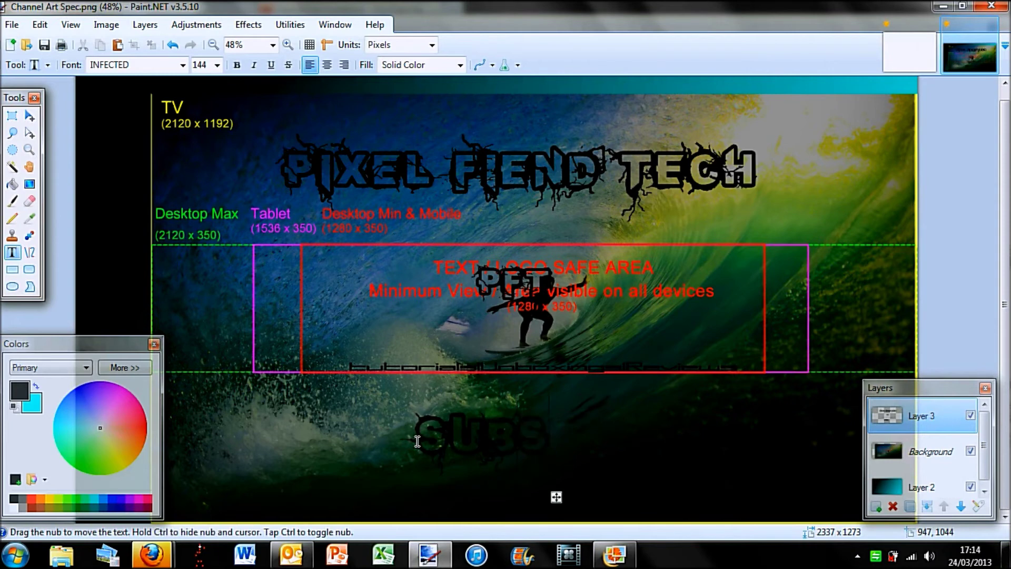
text(ribe)
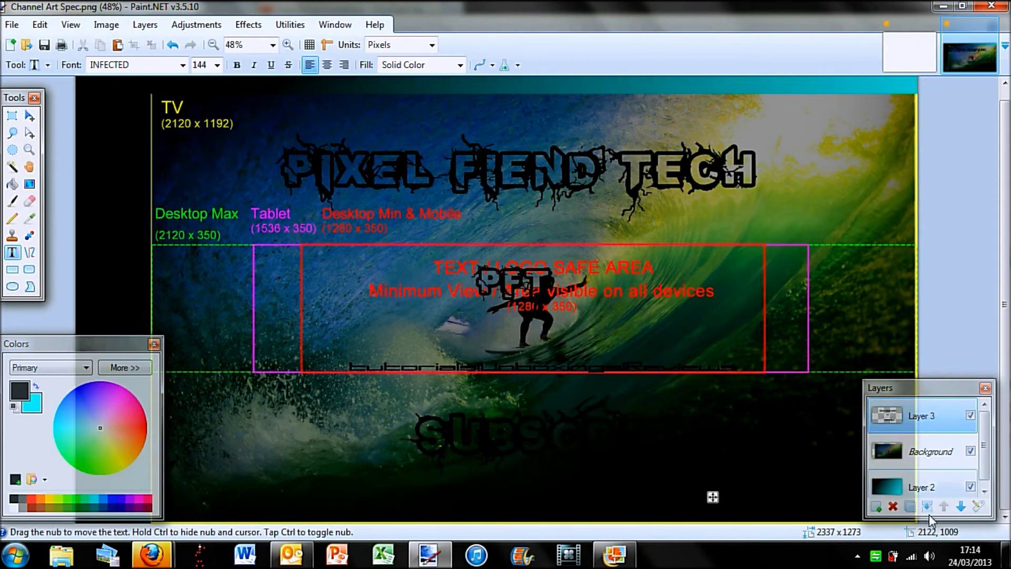
drag(712, 497, 689, 500)
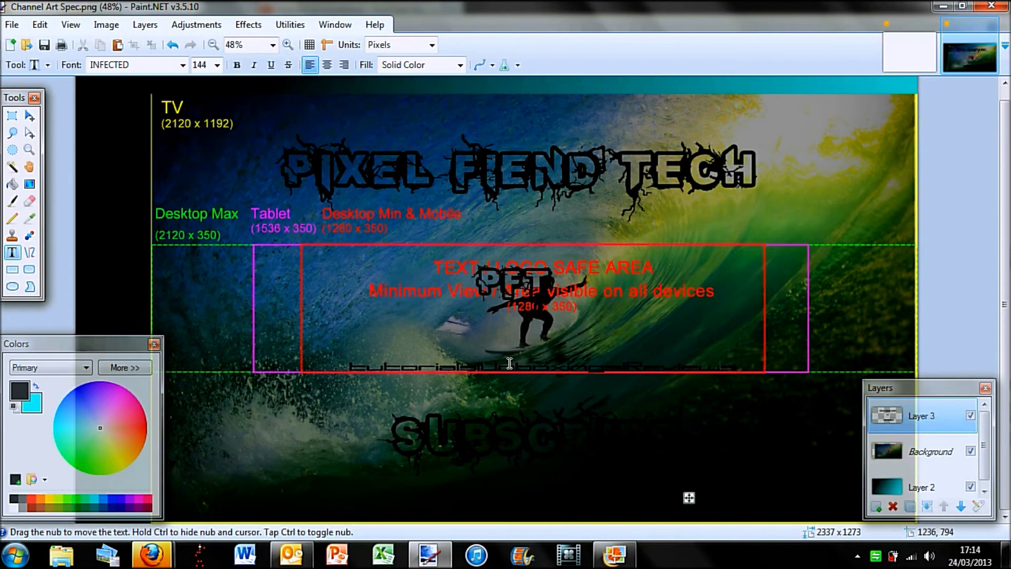
click(970, 452)
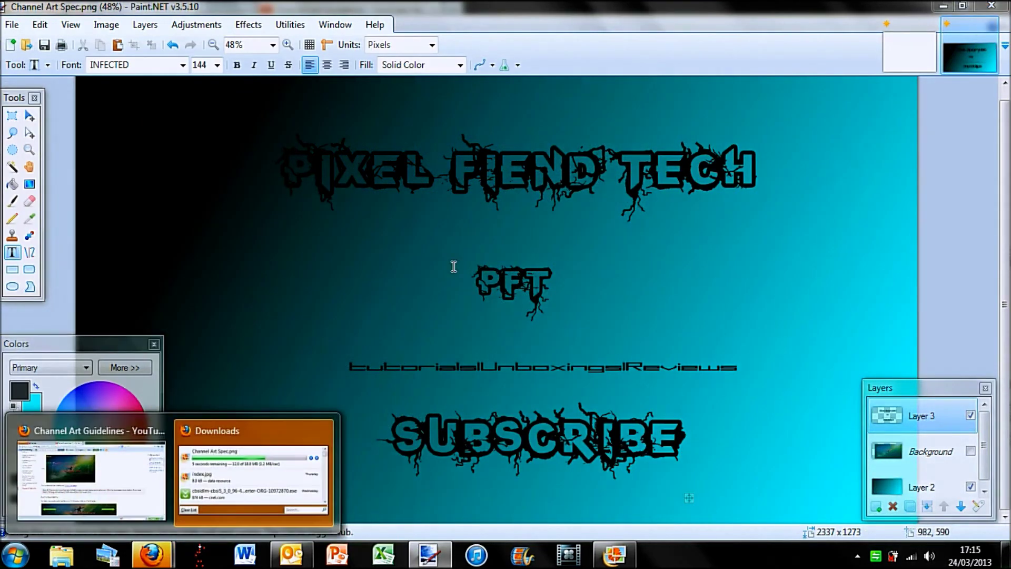
Replace the Channel Art Guidelines page in Firefox with the suggested YouTube channel page, then un-maximize the window.
click(141, 473)
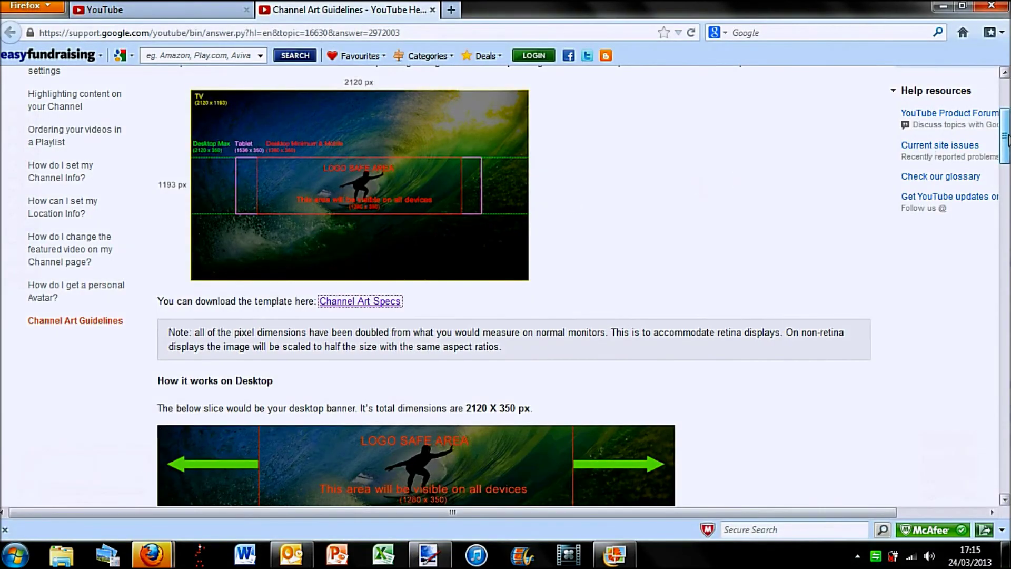
drag(1004, 153, 1004, 121)
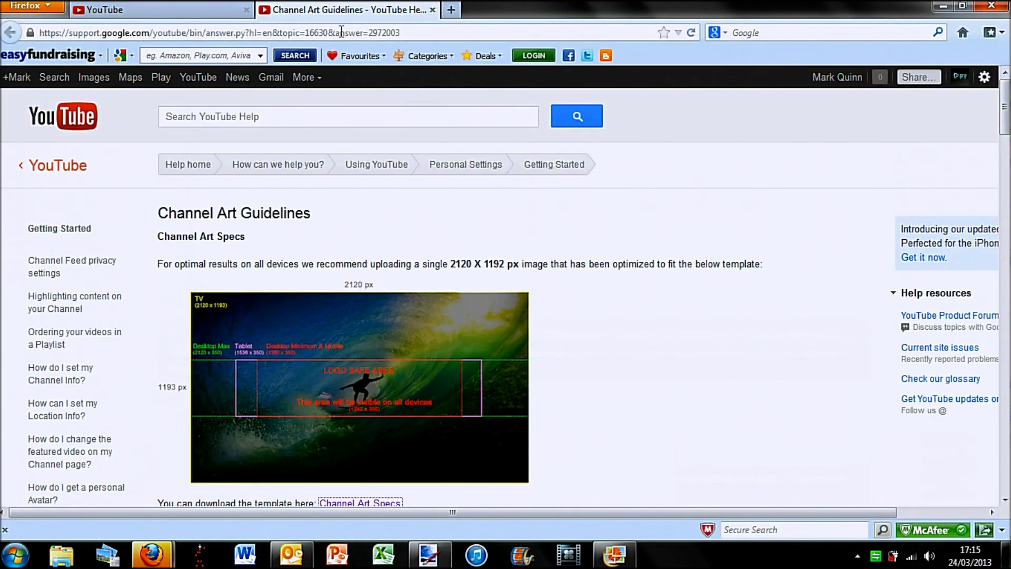
click(365, 33)
key(BackSpace)
key(BackSpace)
key(BackSpace)
key(BackSpace)
key(BackSpace)
key(BackSpace)
key(BackSpace)
key(BackSpace)
key(BackSpace)
key(BackSpace)
key(BackSpace)
key(BackSpace)
key(BackSpace)
key(BackSpace)
key(BackSpace)
key(BackSpace)
key(BackSpace)
key(BackSpace)
key(BackSpace)
key(BackSpace)
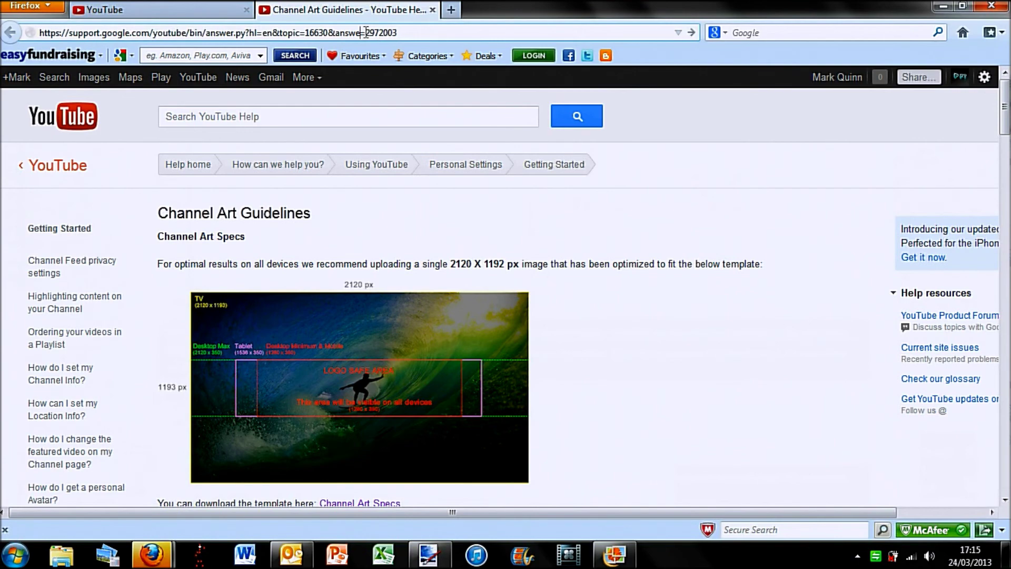
key(BackSpace)
key(BackSpace)
key(BackSpace)
key(BackSpace)
key(BackSpace)
key(BackSpace)
key(BackSpace)
key(BackSpace)
key(BackSpace)
key(BackSpace)
key(BackSpace)
key(BackSpace)
key(BackSpace)
key(BackSpace)
key(BackSpace)
key(BackSpace)
key(BackSpace)
key(BackSpace)
key(BackSpace)
key(BackSpace)
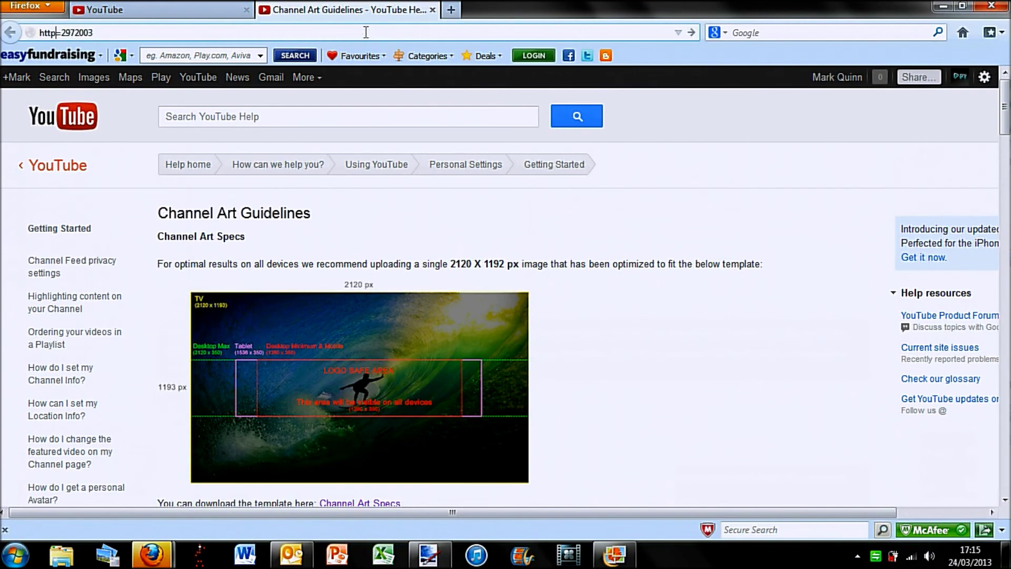
key(Delete)
key(Delete)
key(Delete)
key(Delete)
key(Delete)
key(Delete)
key(Delete)
key(Delete)
text(y)
key(Down)
key(Down)
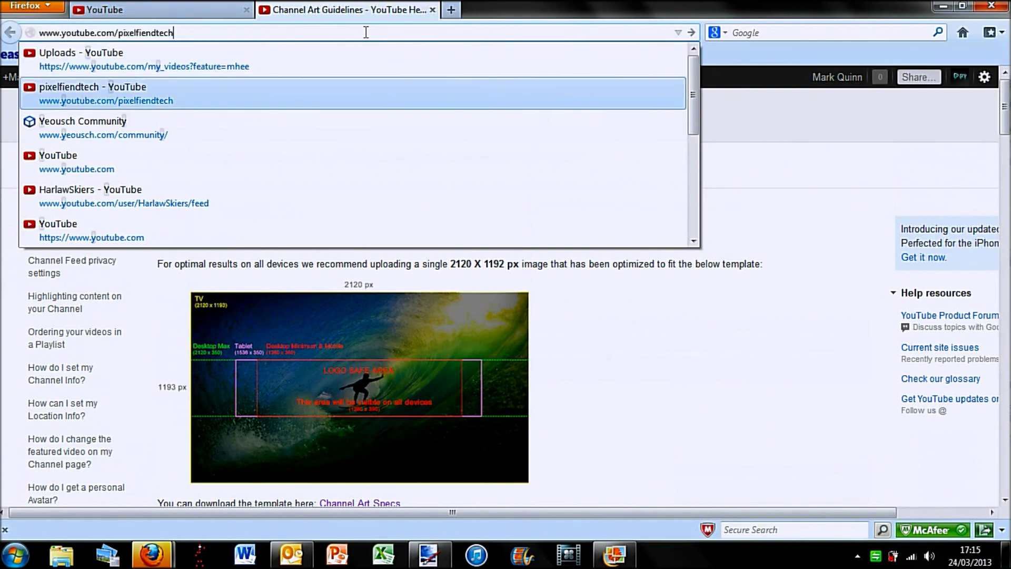
key(Return)
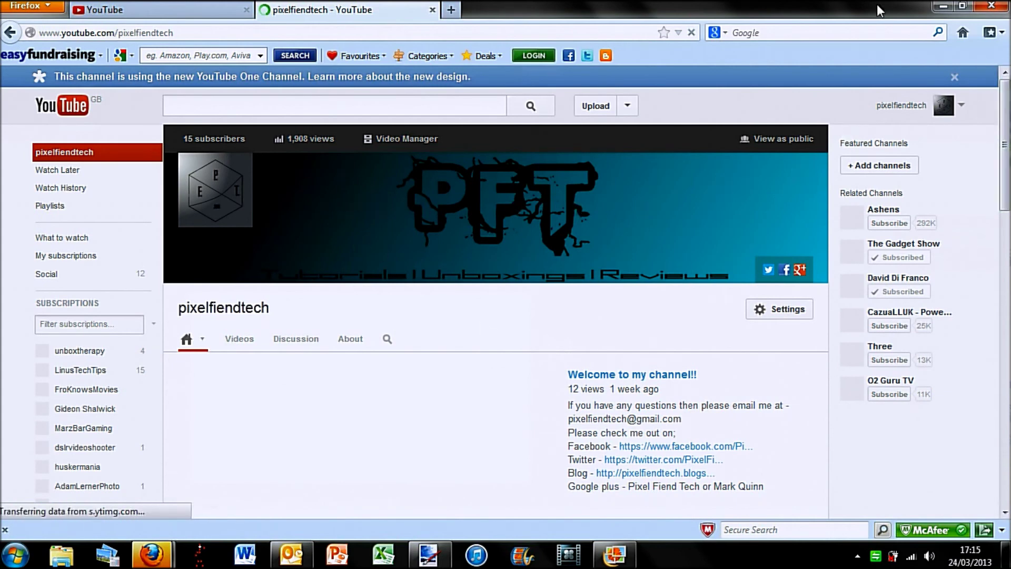
key(super+Down)
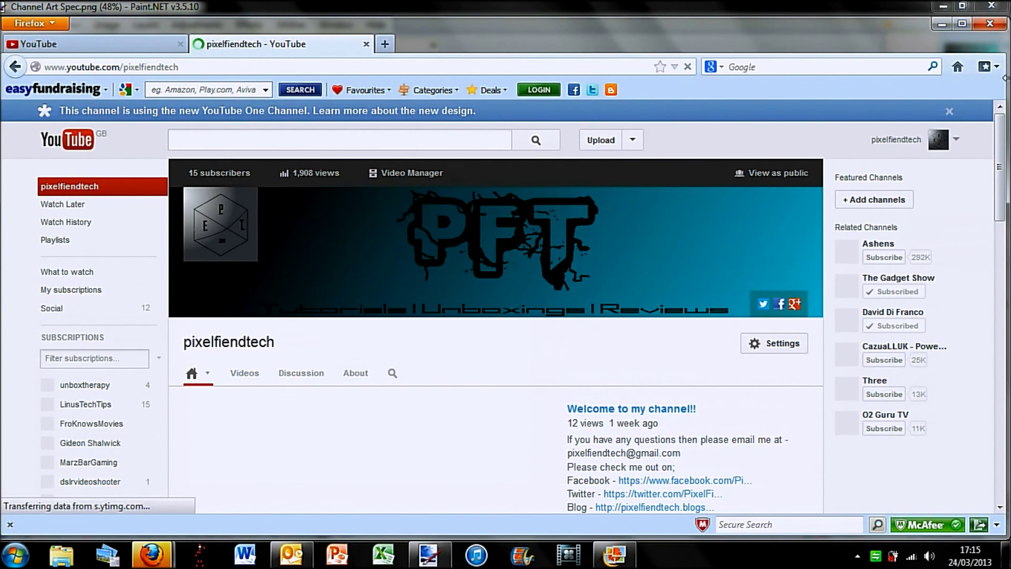
drag(1005, 78, 779, 102)
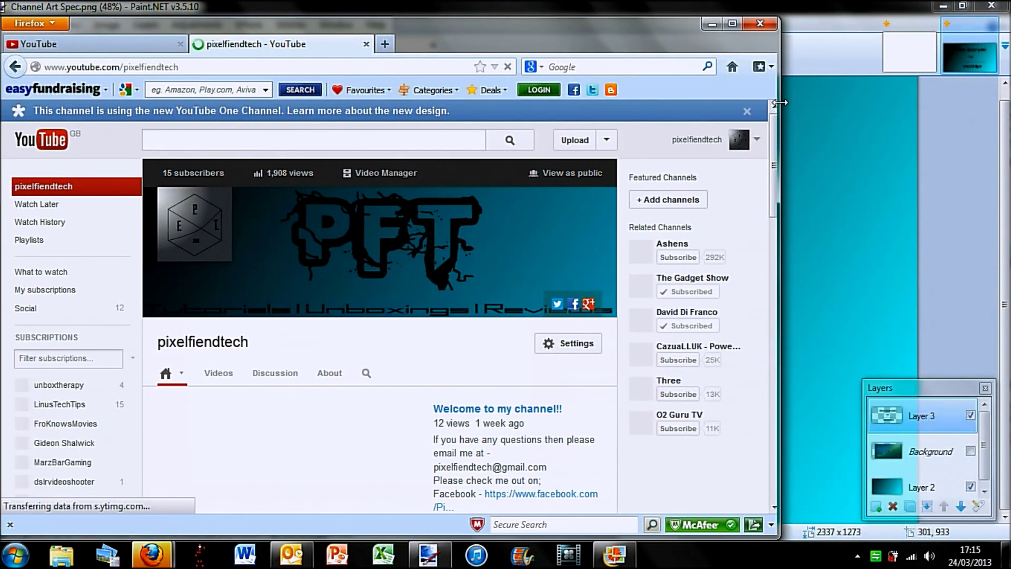
key(super+Up)
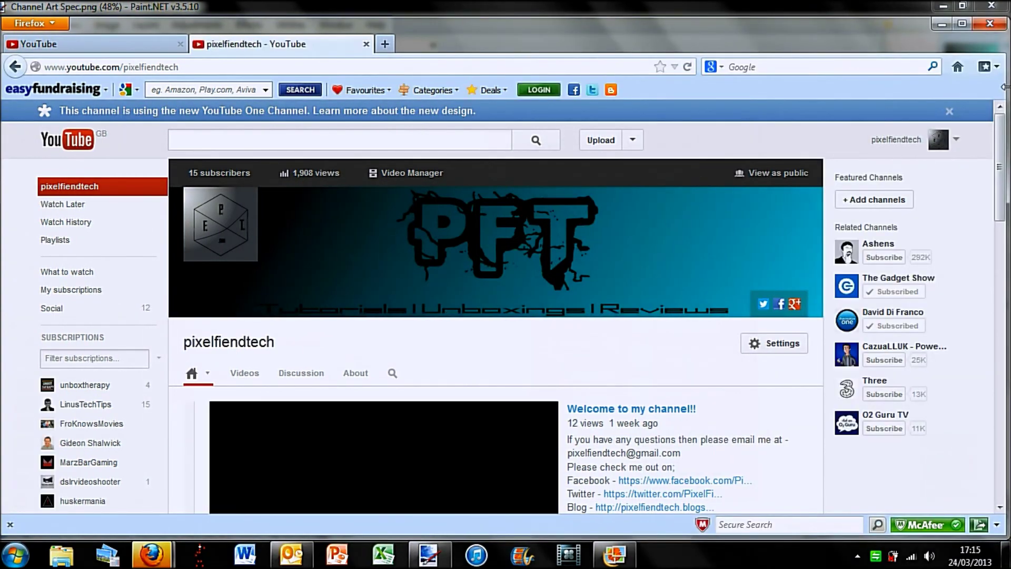
double_click(848, 30)
drag(693, 103, 631, 115)
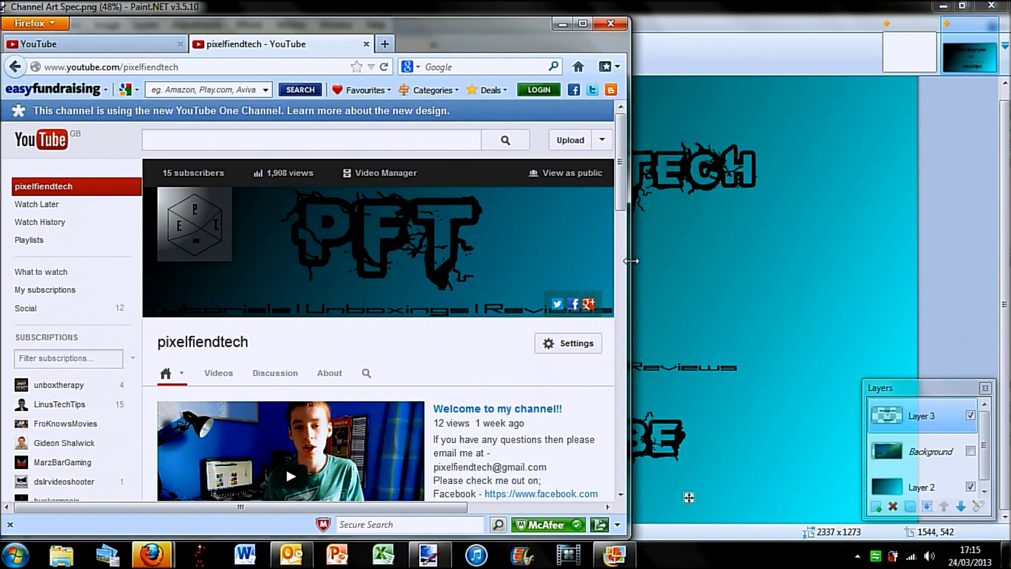
drag(631, 260, 912, 254)
drag(626, 52, 621, 1)
scroll(462, 390, down, 15)
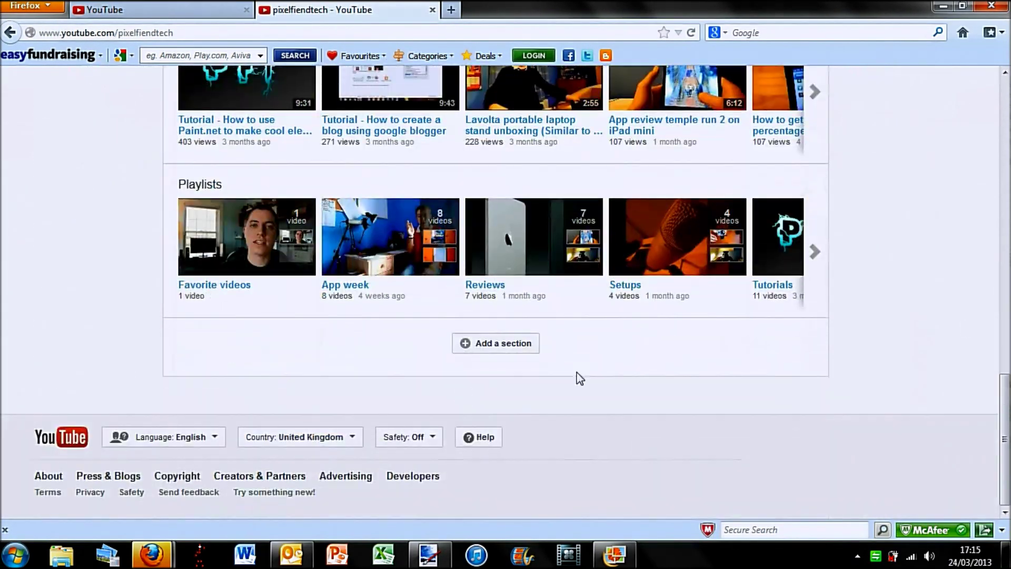
scroll(579, 377, up, 15)
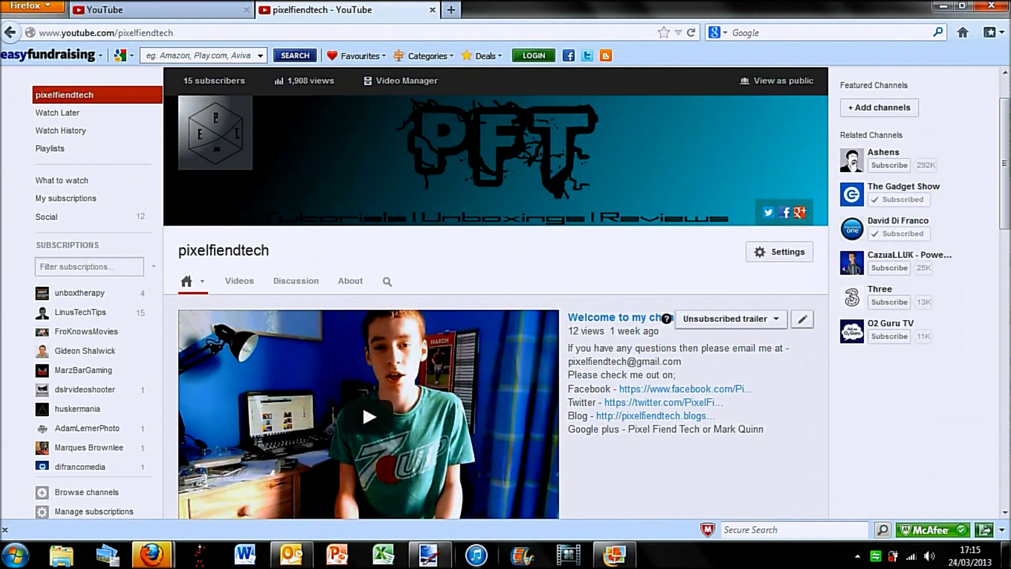
Bring Paint.NET forward, check the Save As file-type list, and close the dialog without saving.
click(429, 554)
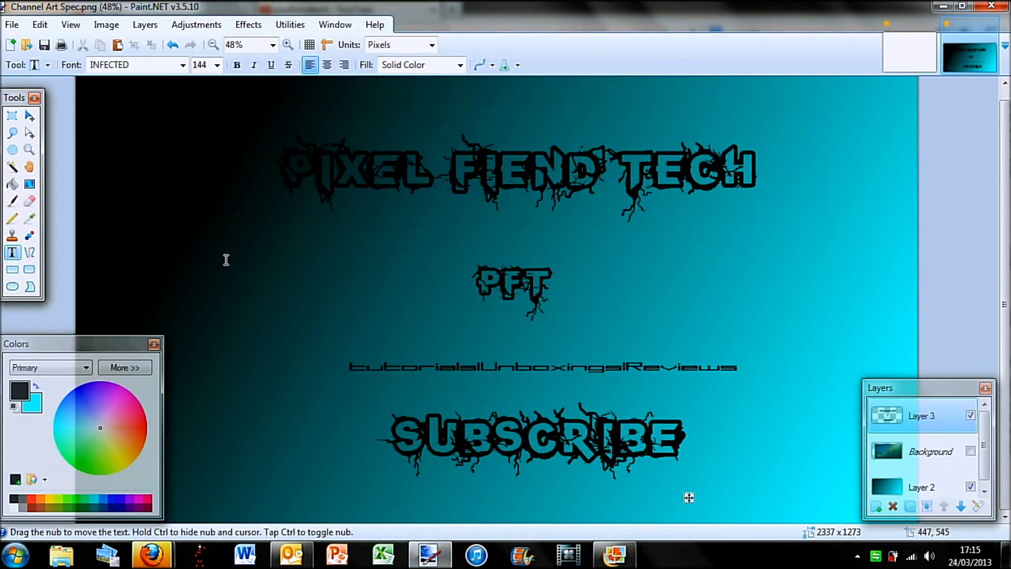
click(14, 24)
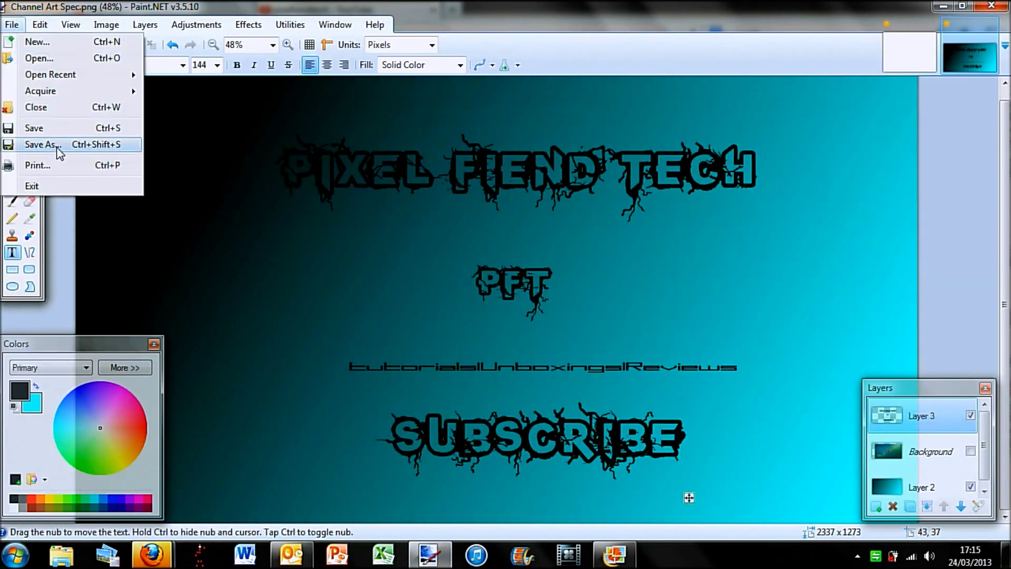
click(58, 149)
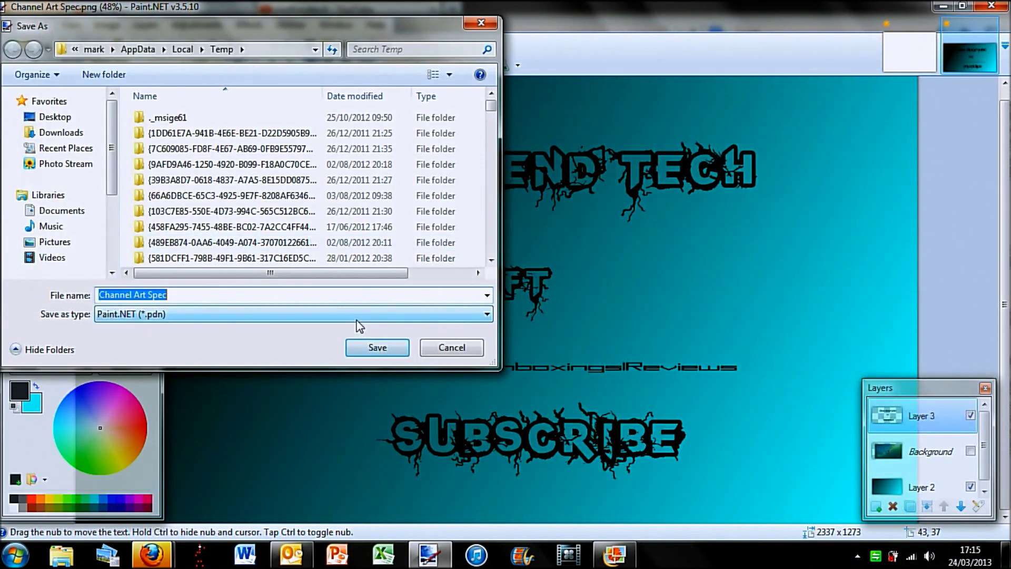
click(357, 320)
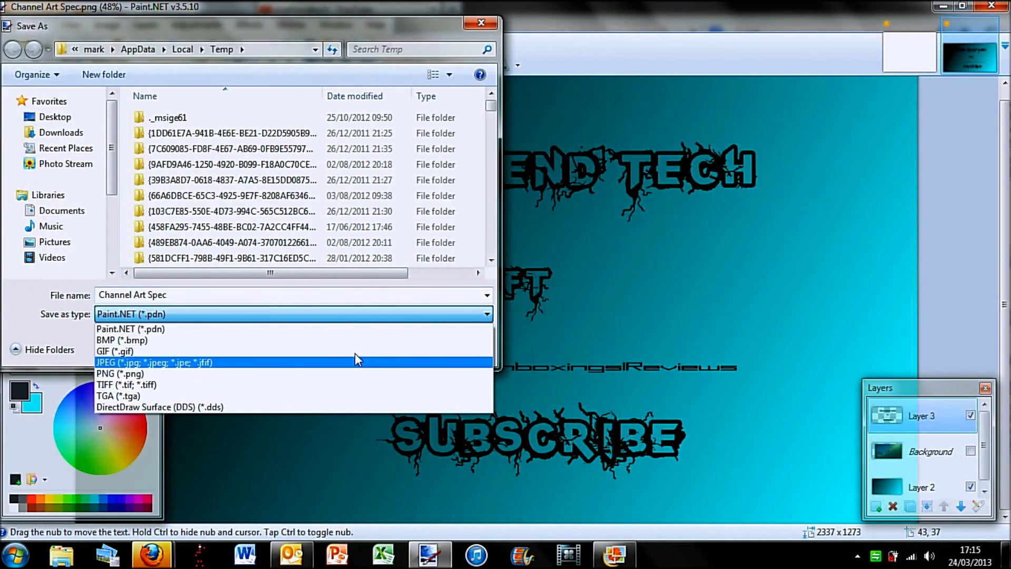
click(480, 21)
click(481, 21)
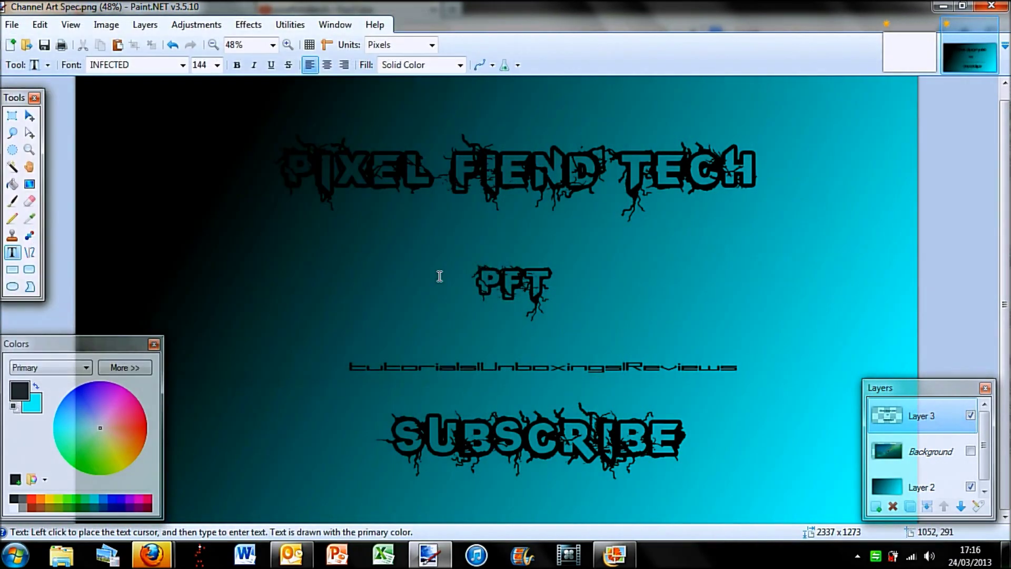